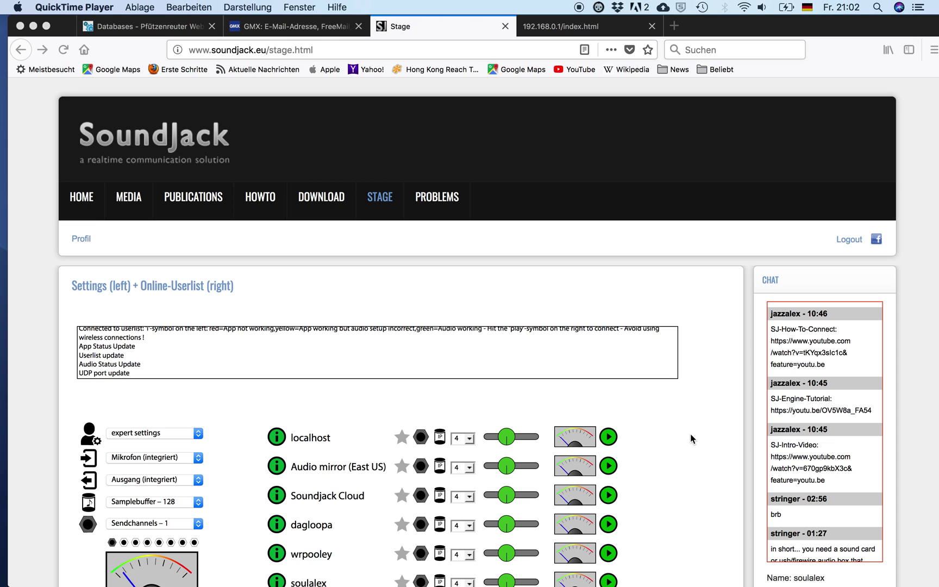
- Scroll the SoundJack stage to the expert settings (Samplebuffer 128, Networkbuffer 256, OPUS 192 kbps)
scroll(691, 434, down, 3)
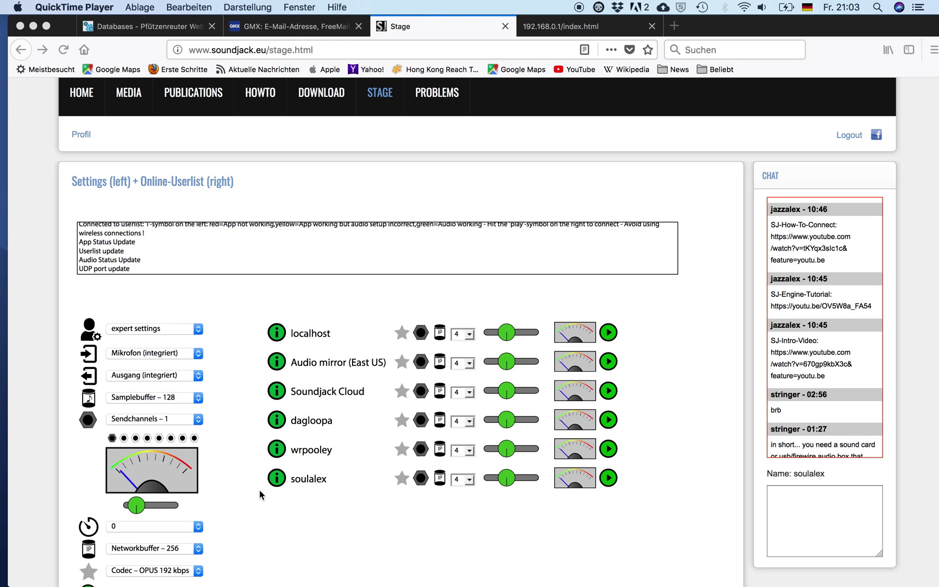
scroll(259, 489, down, 5)
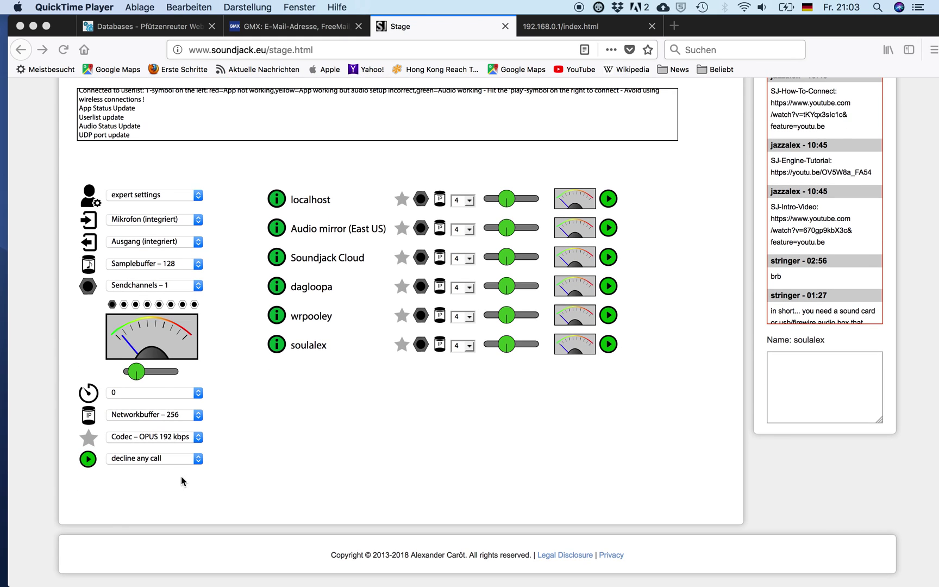
click(145, 461)
- Keep incoming calls on 'decline any call' and call your own soulalex peer in the user list
click(145, 461)
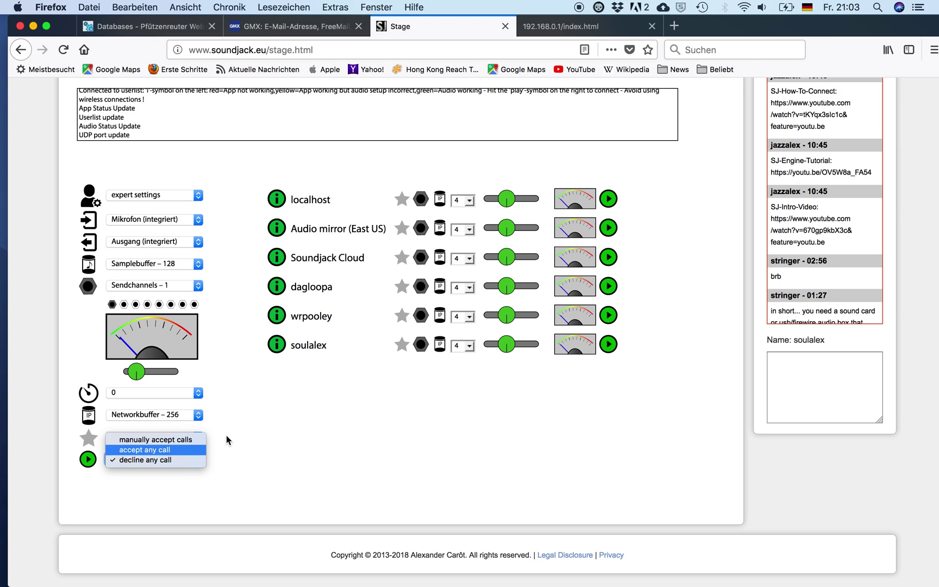
click(549, 453)
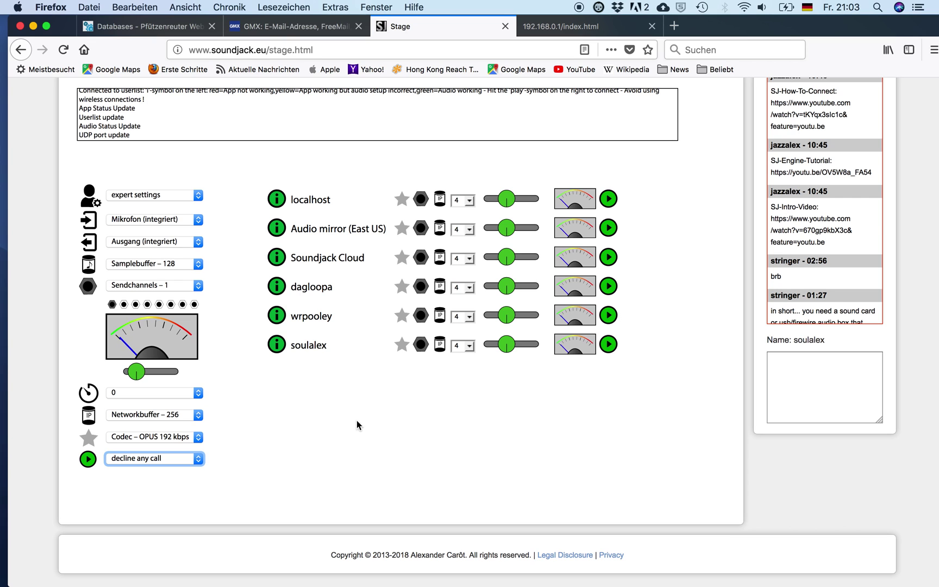
mouse_move(279, 346)
click(609, 345)
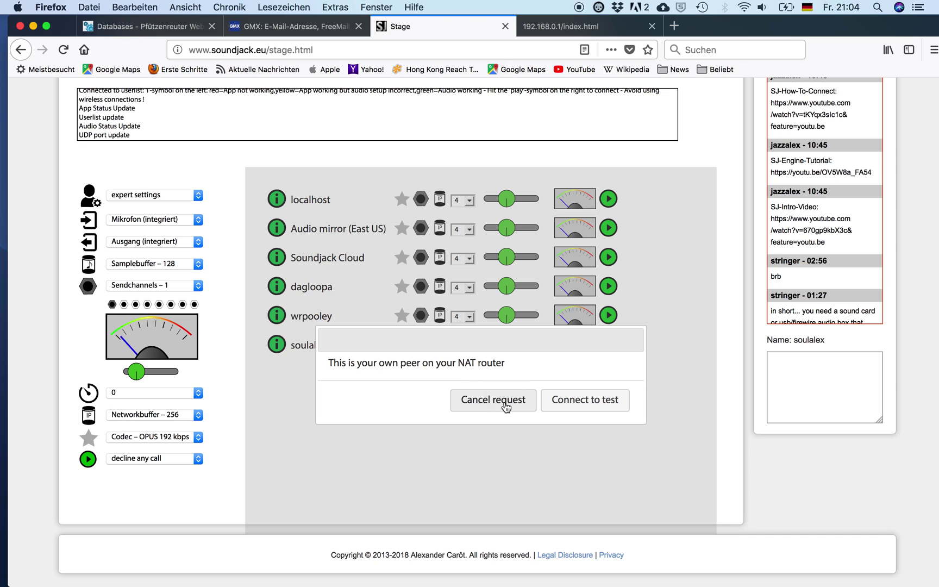
- Run 'Connect to test' on your own peer twice, ending with ID 6 port-change requests and a disconnect
click(602, 405)
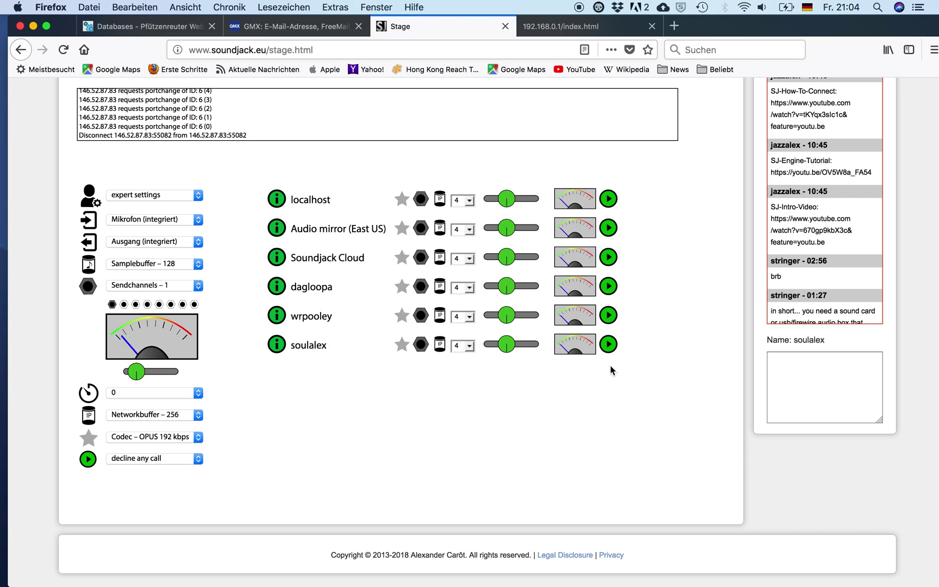
click(608, 345)
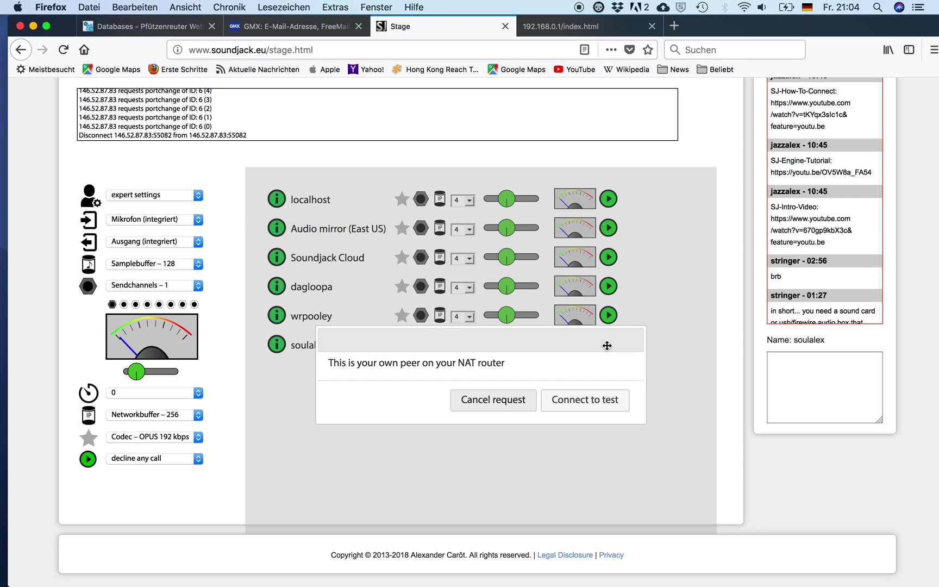
click(602, 401)
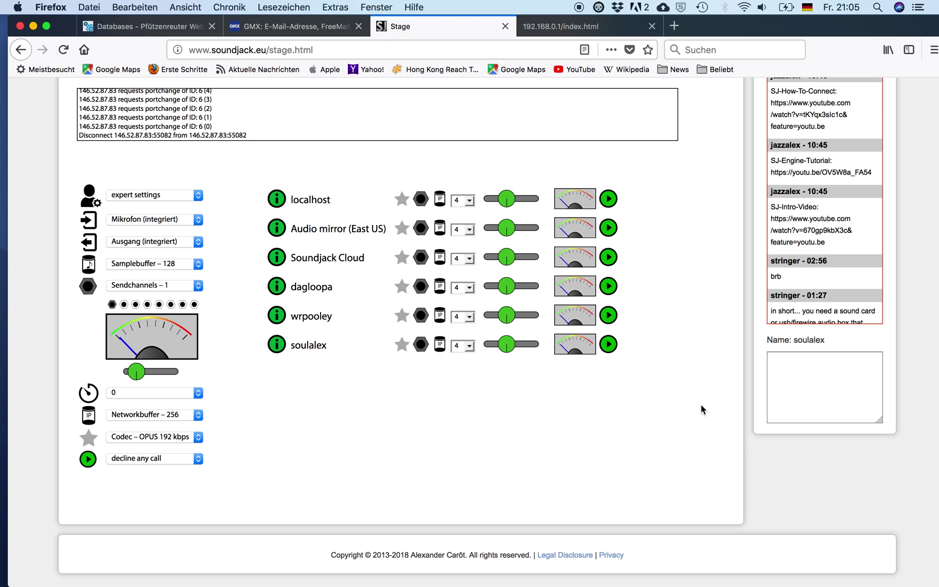
scroll(702, 408, up, 2)
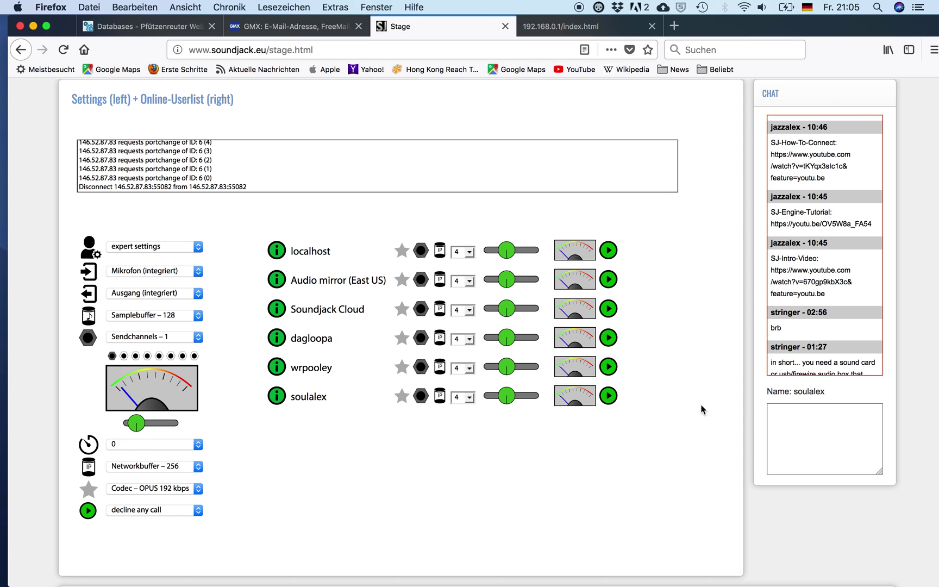
- Call your own peer again and connect to test, showing ID 6, TCP 55082, UDP 50000, sendport 50005
click(609, 396)
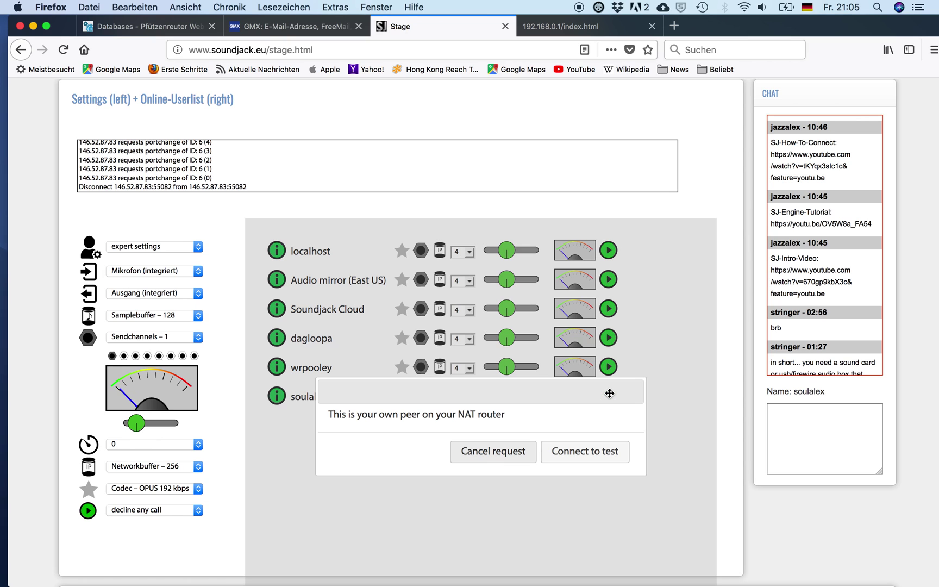
click(596, 455)
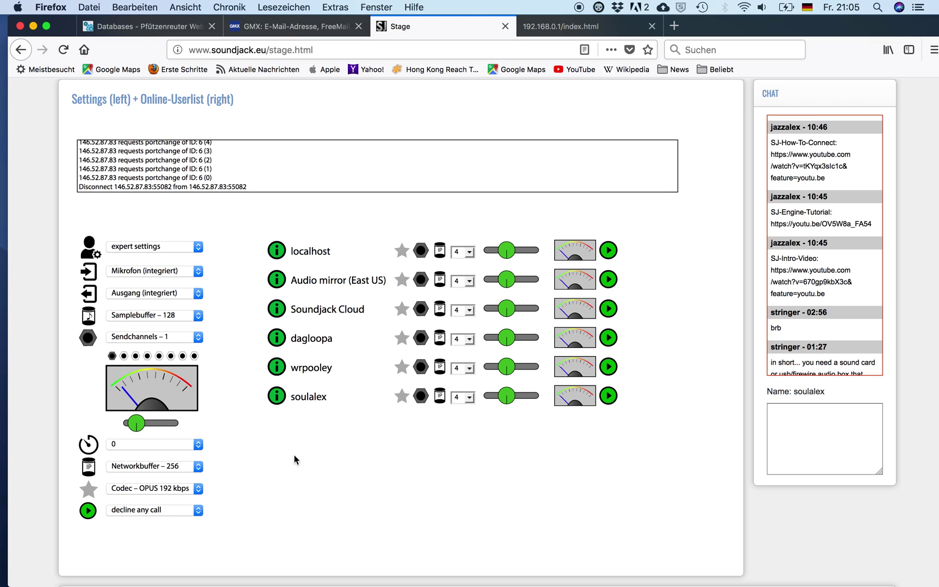
mouse_move(273, 407)
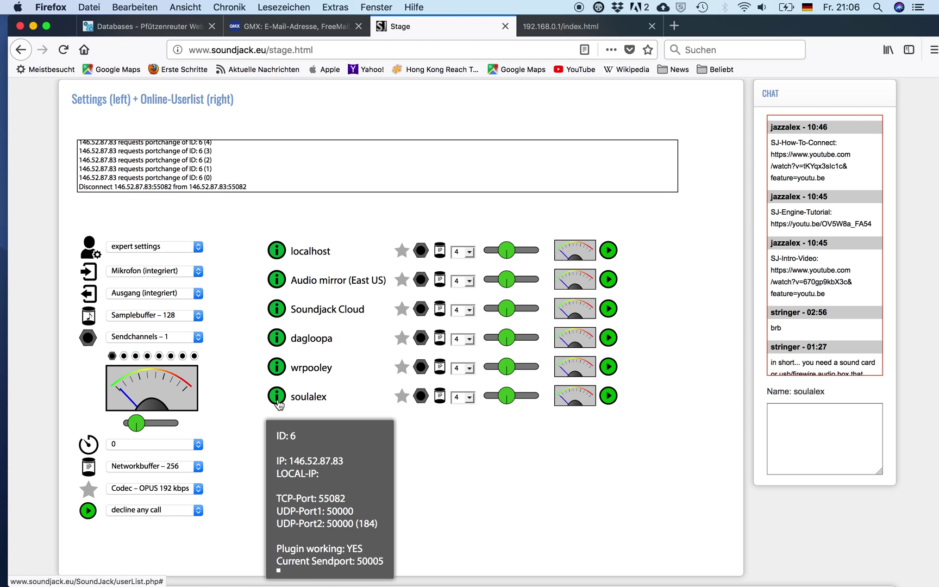
mouse_move(277, 370)
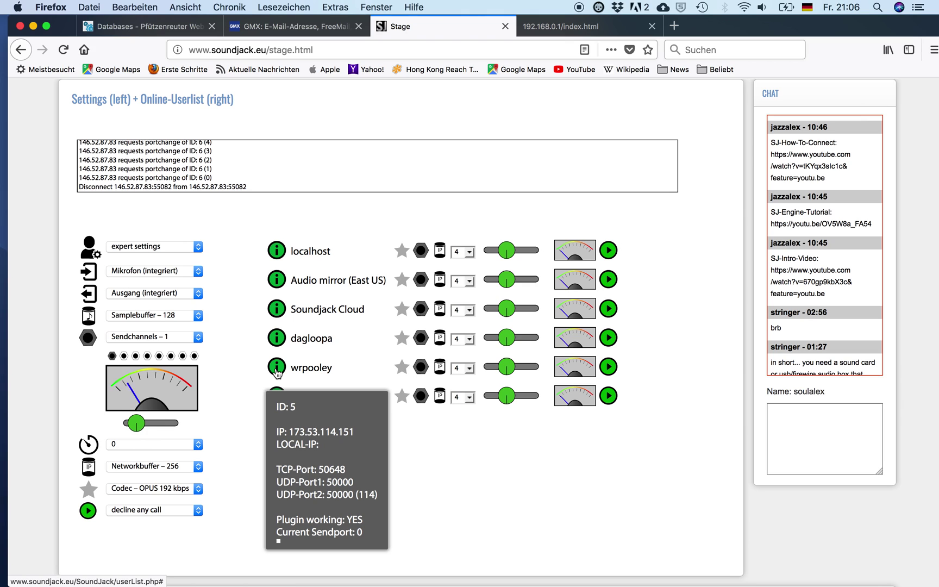
mouse_move(278, 339)
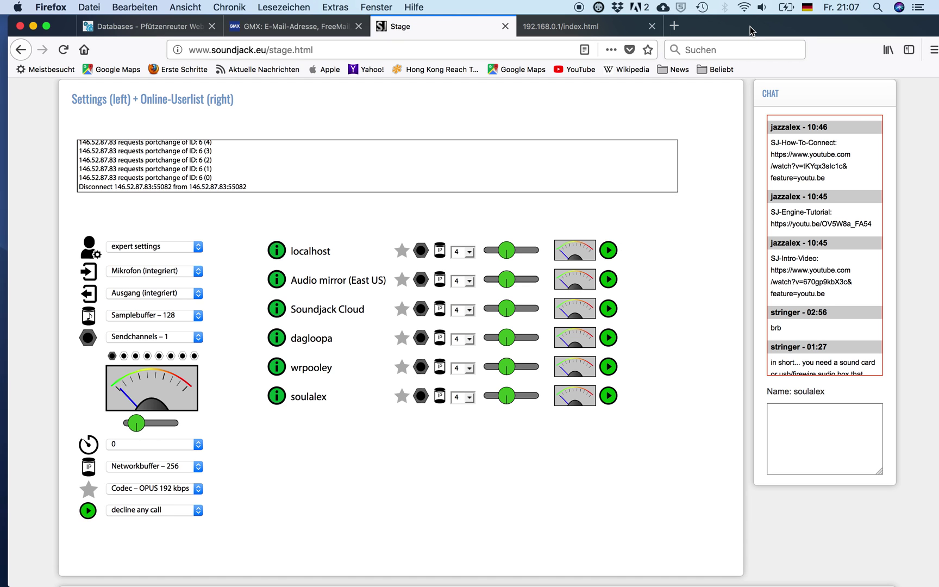
drag(751, 29, 768, 429)
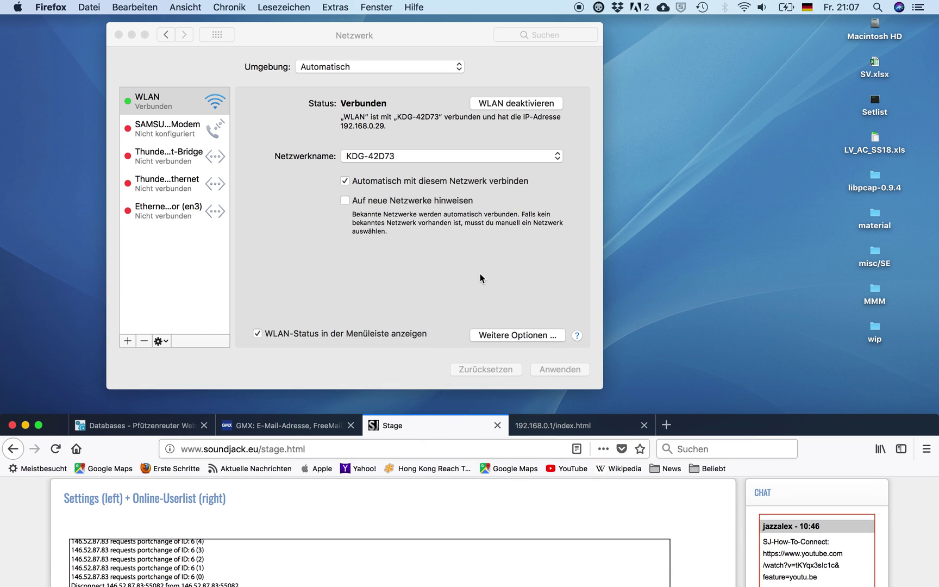
- Find the Mac's IP 192.168.0.29 and Wi-Fi router address 192.168.0.1 in the Network TCP/IP settings
click(459, 279)
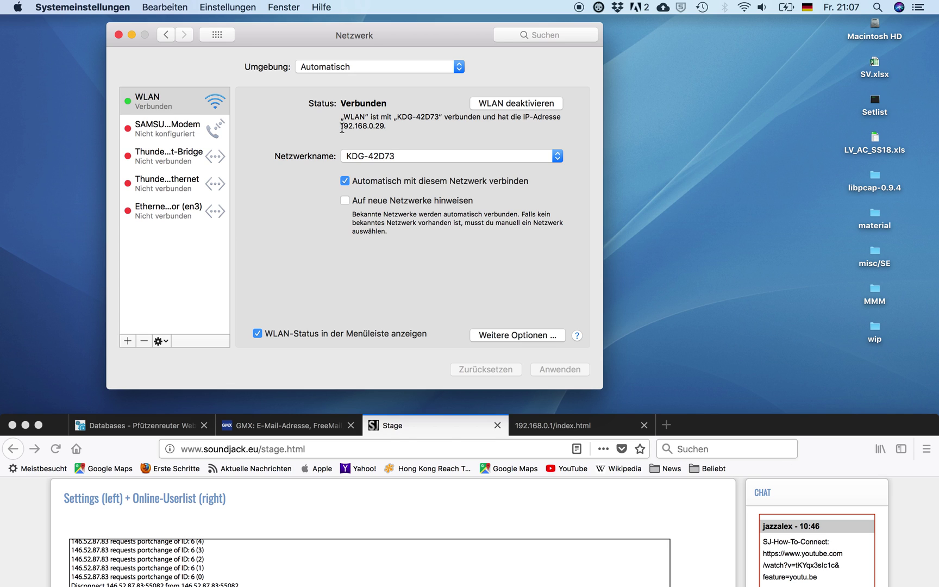
drag(342, 127, 388, 128)
click(515, 335)
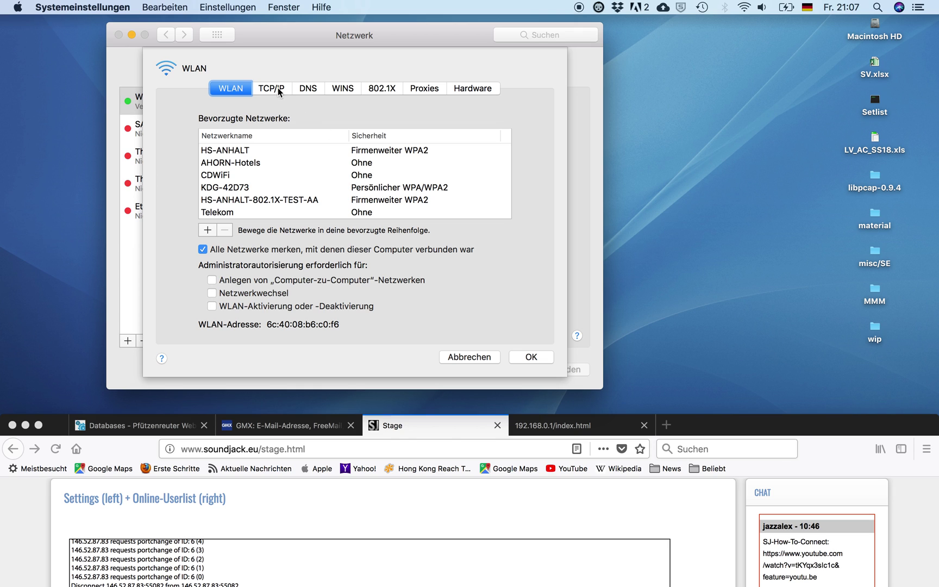
click(279, 91)
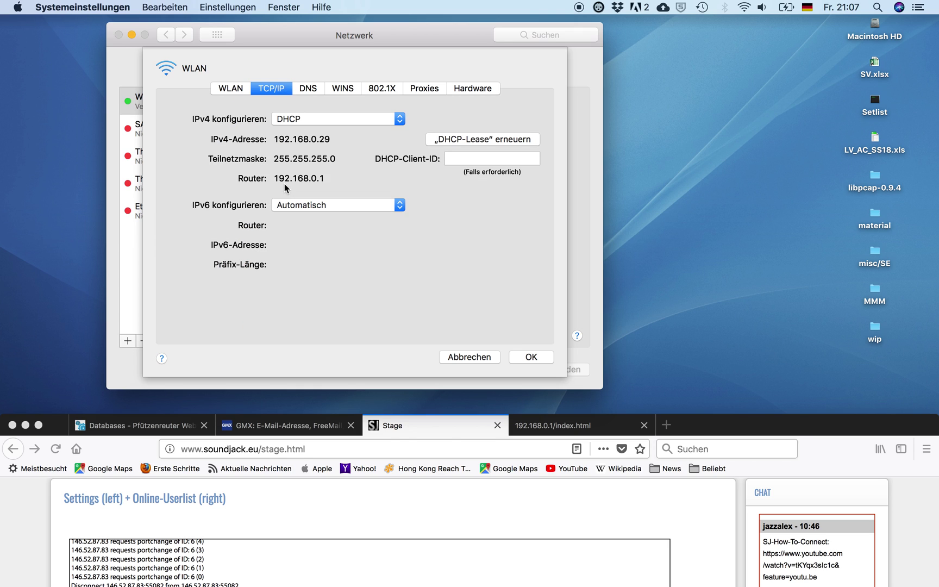
drag(273, 178, 324, 181)
key(super+c)
click(596, 430)
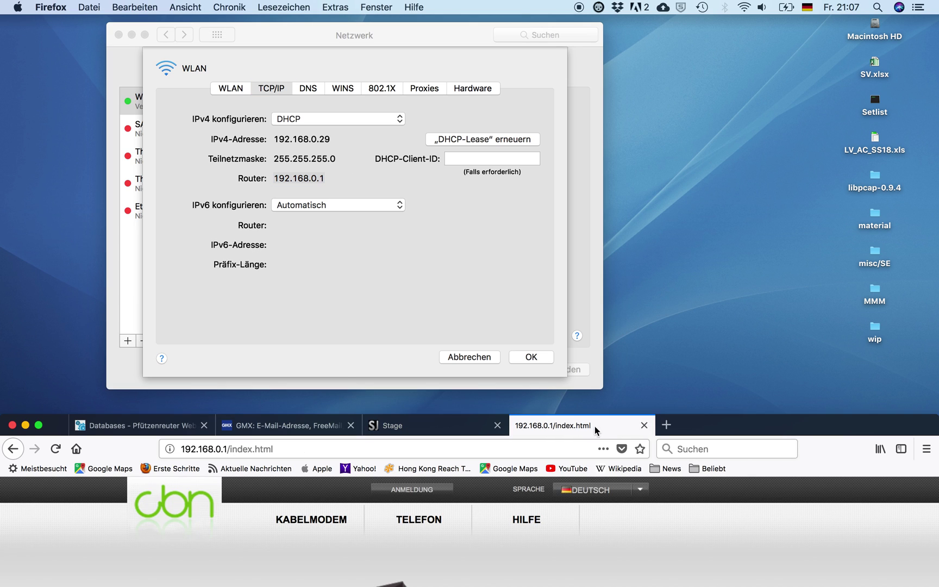
- Load the router at 192.168.0.1 in Firefox and log in to its admin interface
click(352, 446)
key(super+v)
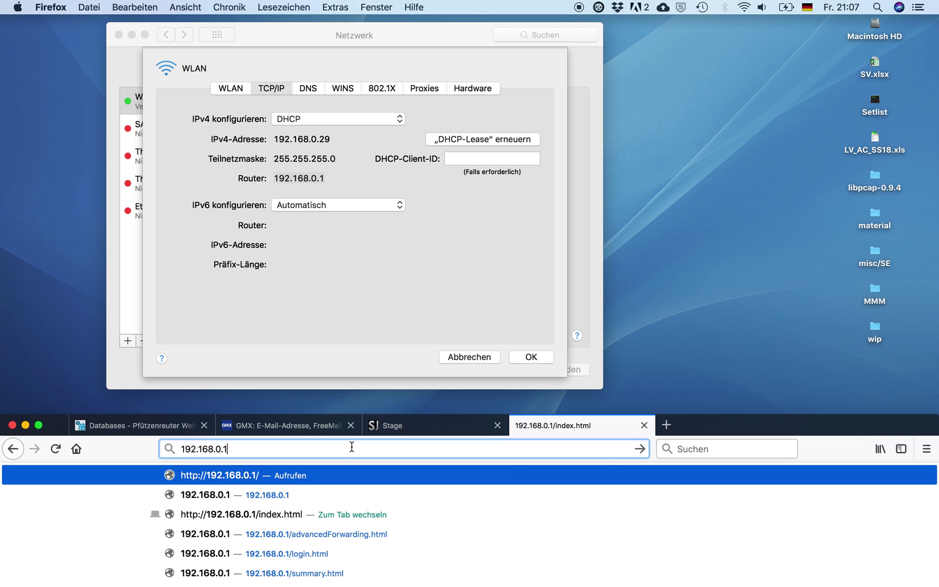
key(Return)
mouse_move(574, 527)
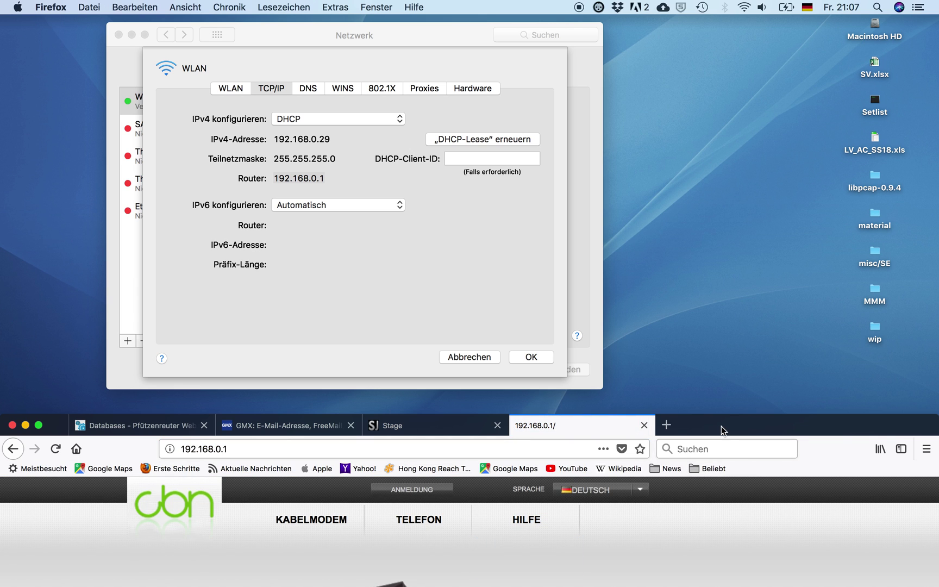
drag(726, 432, 725, 5)
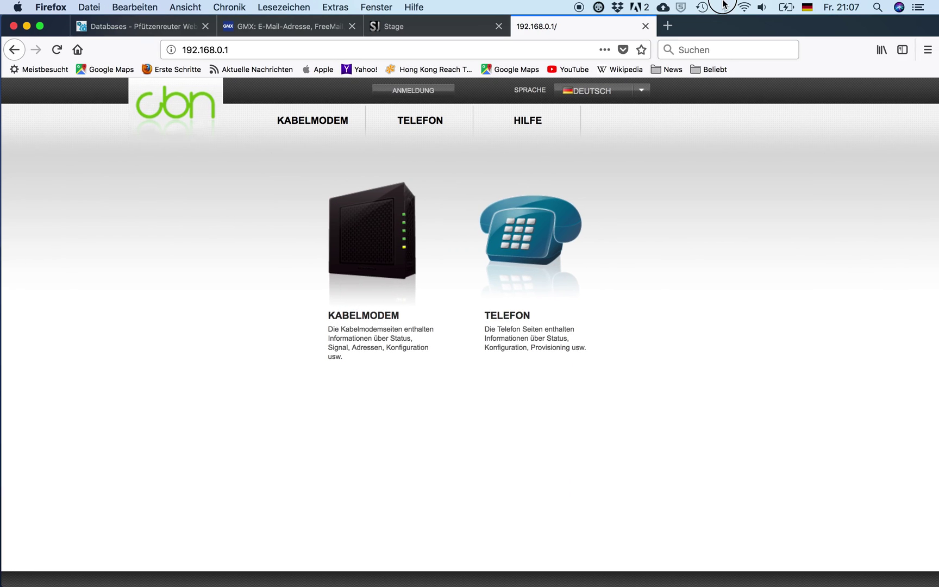
click(430, 91)
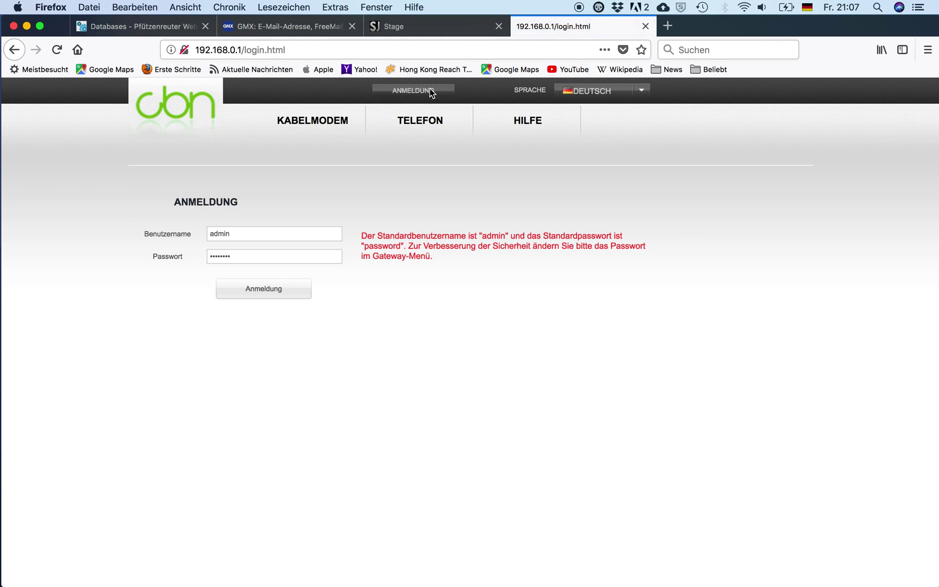
click(283, 292)
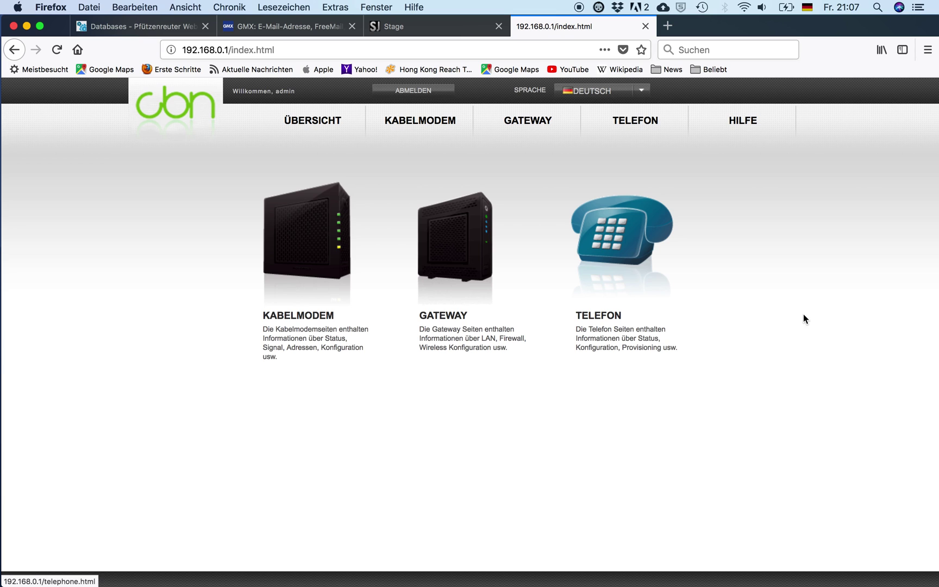
- Go to Gateway > Erweitert > Port Weiterleitung and select the UDP 50000 rule's local IP 192.168.0.29
mouse_move(530, 125)
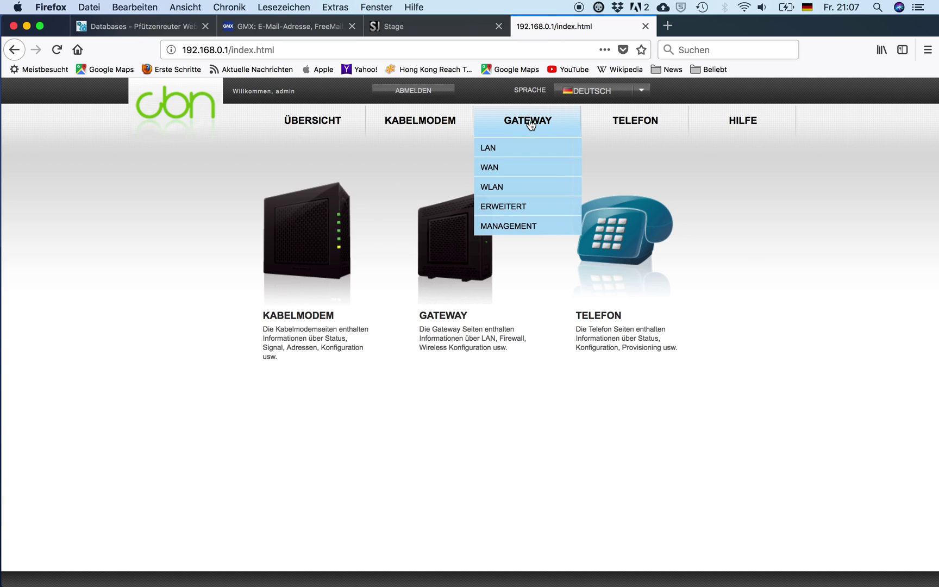
mouse_move(505, 210)
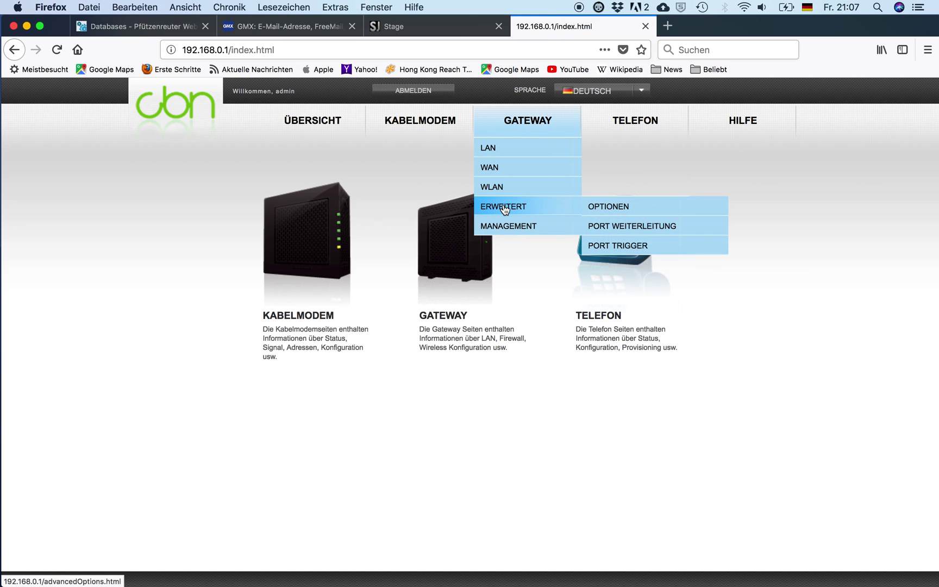
click(630, 232)
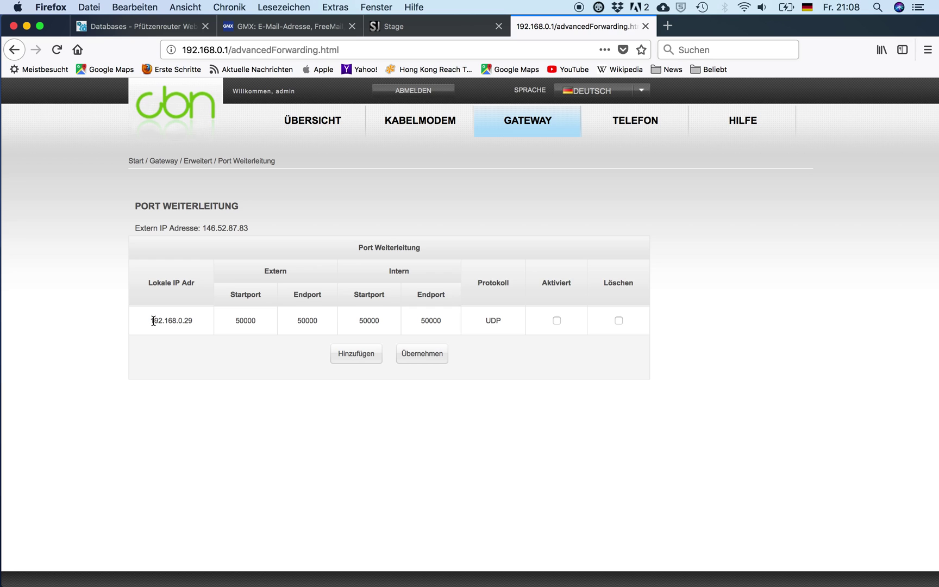
drag(154, 320, 196, 326)
key(ctrl+Up)
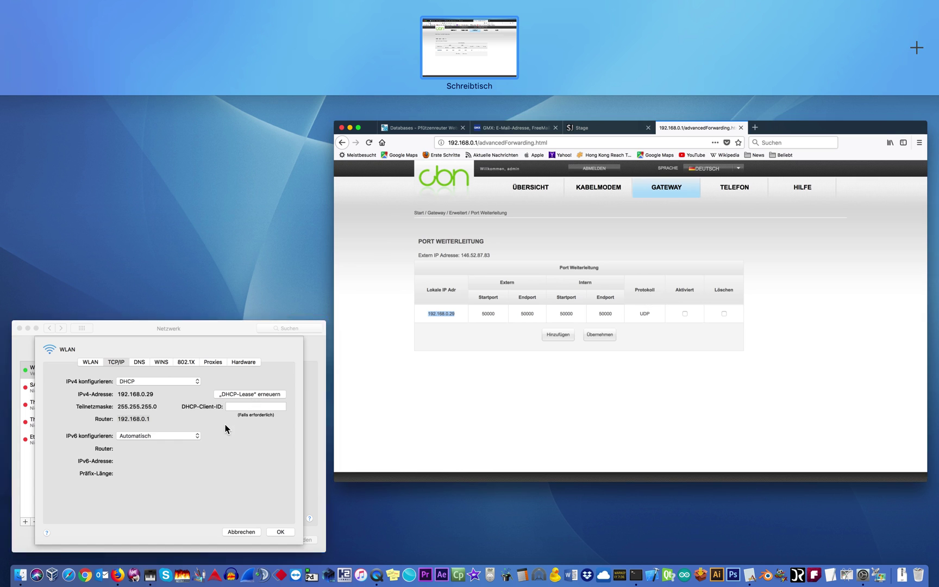
click(229, 430)
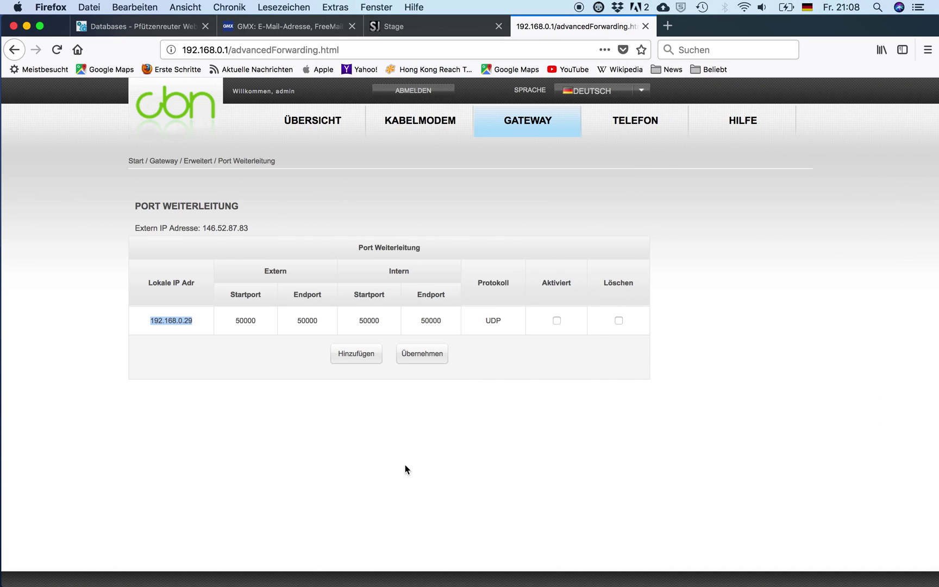
click(406, 470)
click(491, 320)
- Activate the UDP 50000 rule for 192.168.0.29, view the router overview, then return to SoundJack
click(557, 322)
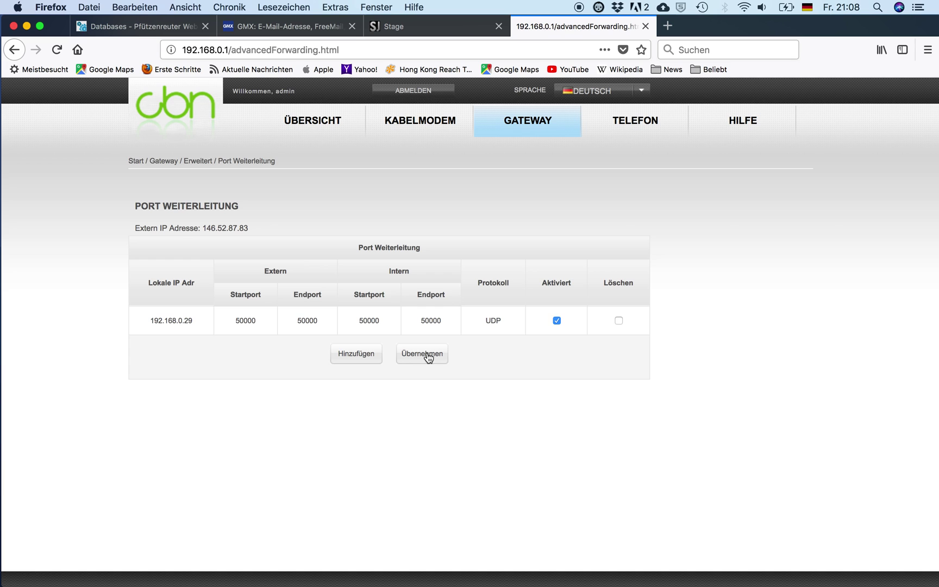
click(318, 123)
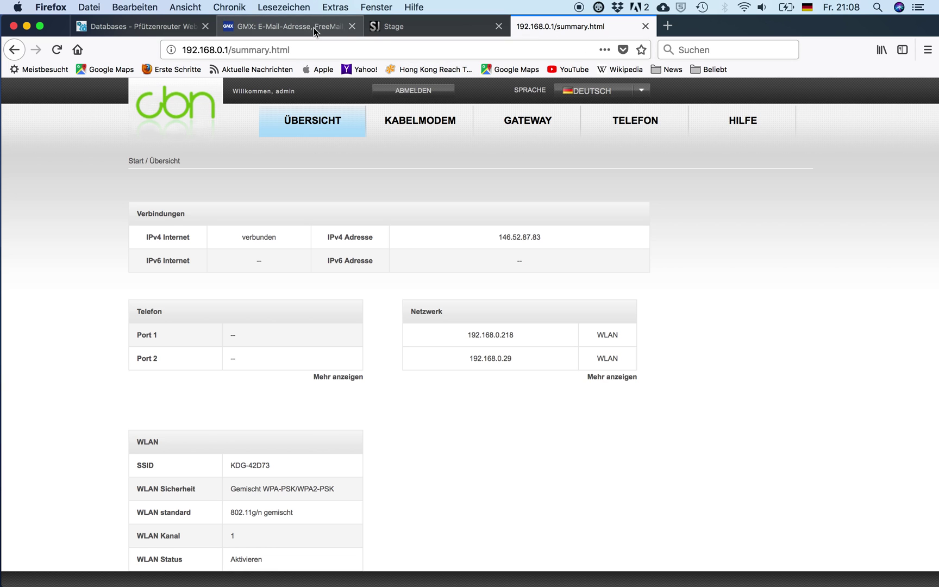
click(409, 32)
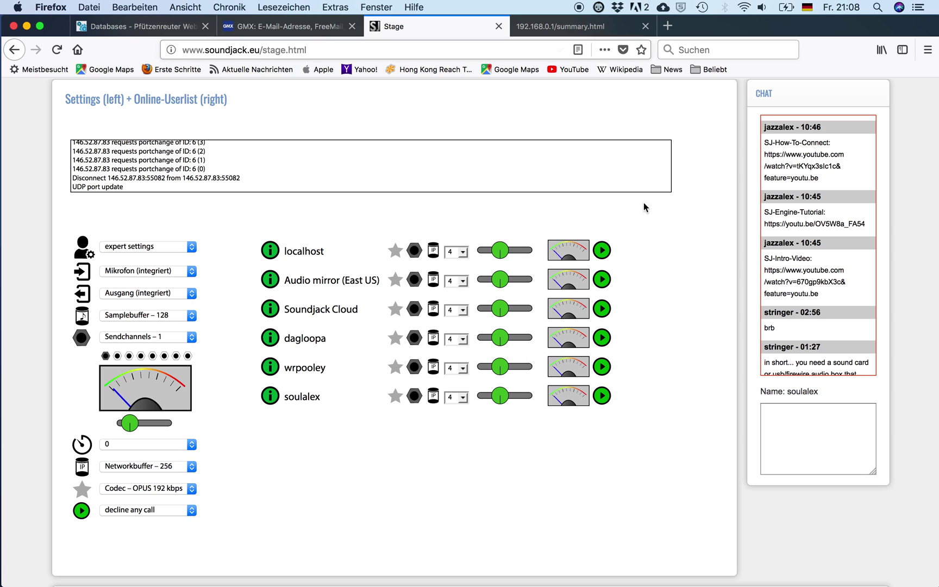
- Reload the SoundJack stage and scroll down to the six-peer list including your own entry
scroll(702, 299, up, 5)
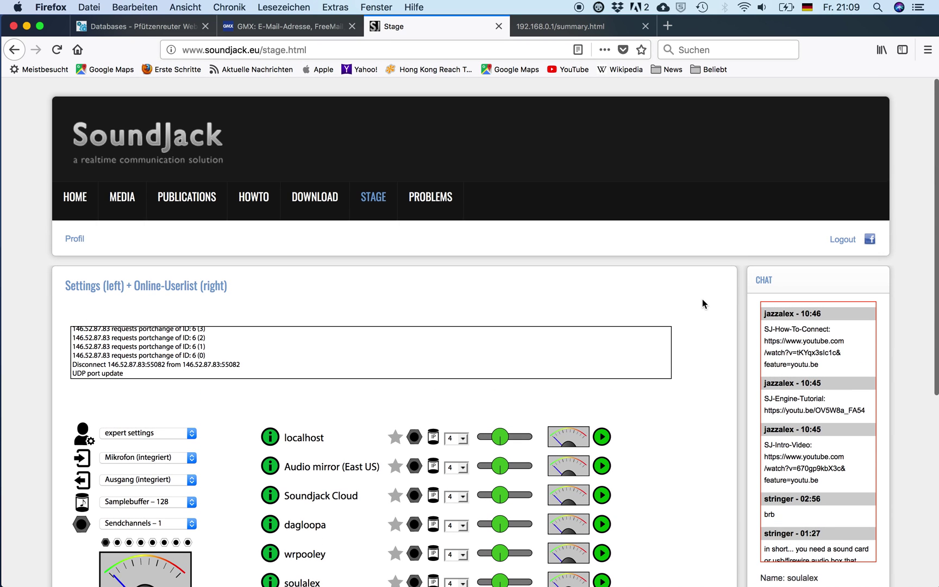
click(380, 203)
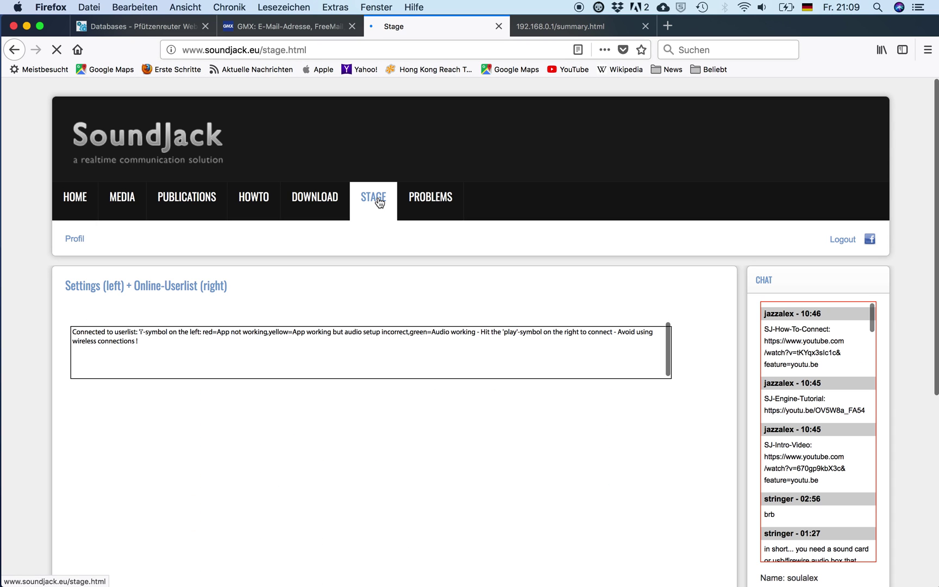
scroll(723, 420, down, 3)
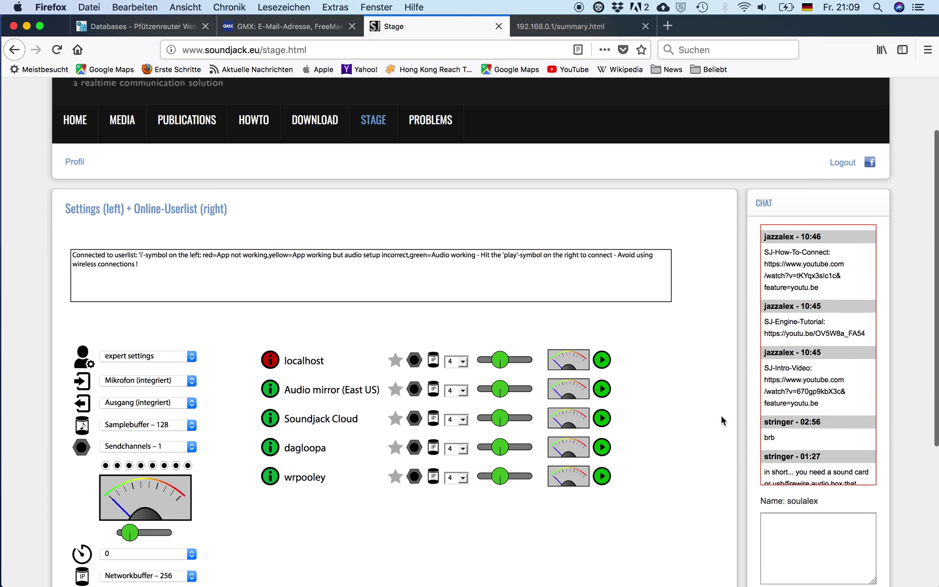
scroll(723, 420, down, 5)
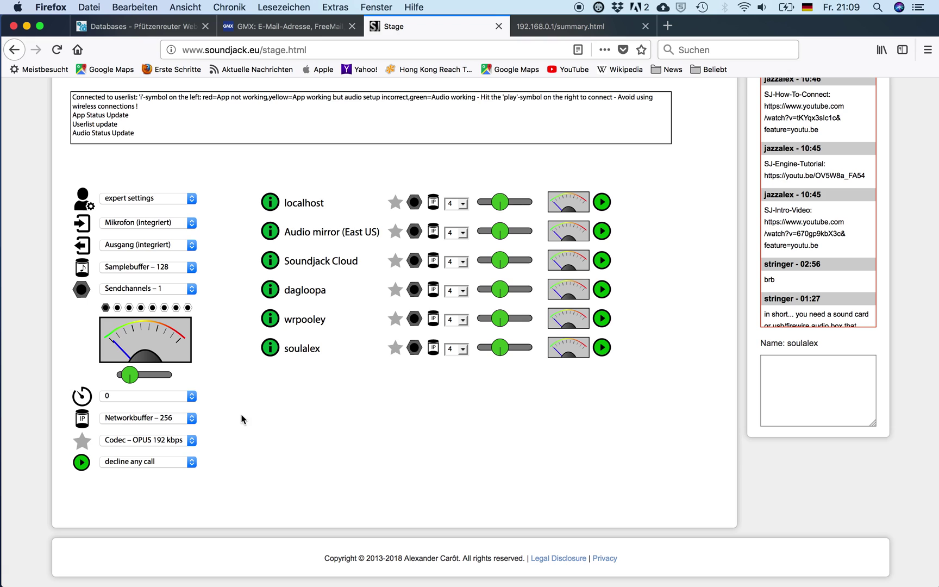
mouse_move(269, 350)
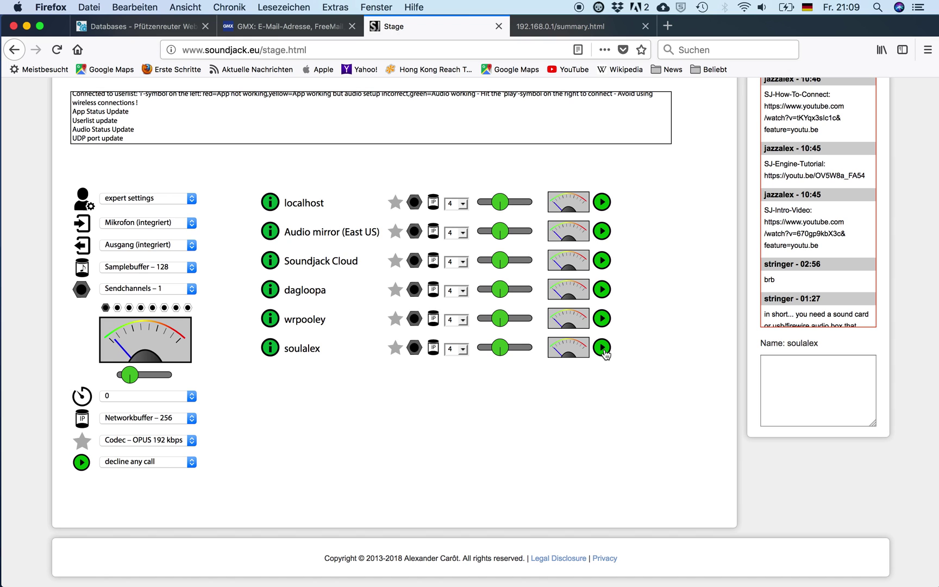
- Connect-test your own peer at about 26.50 ms, raise the Mac volume and lower the peer level slightly
click(603, 349)
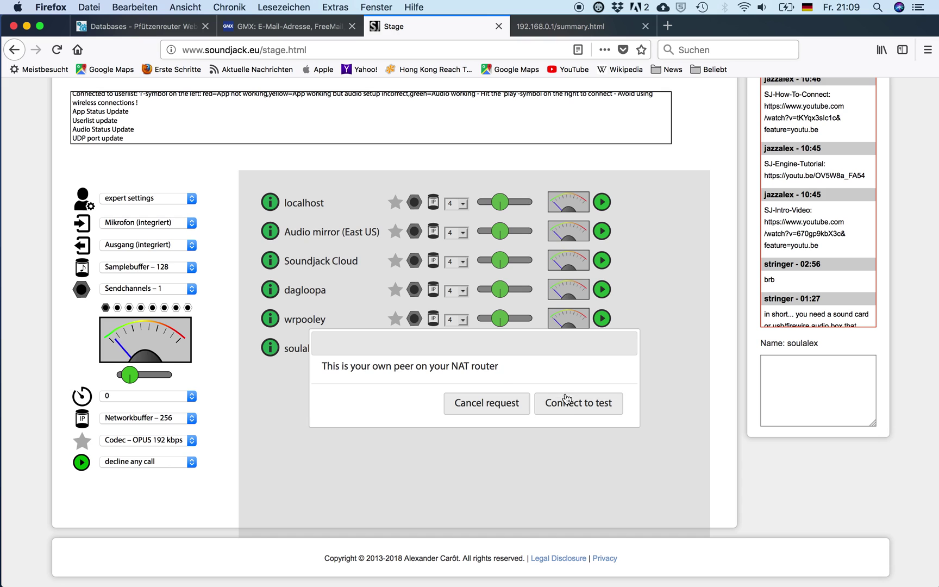
click(570, 411)
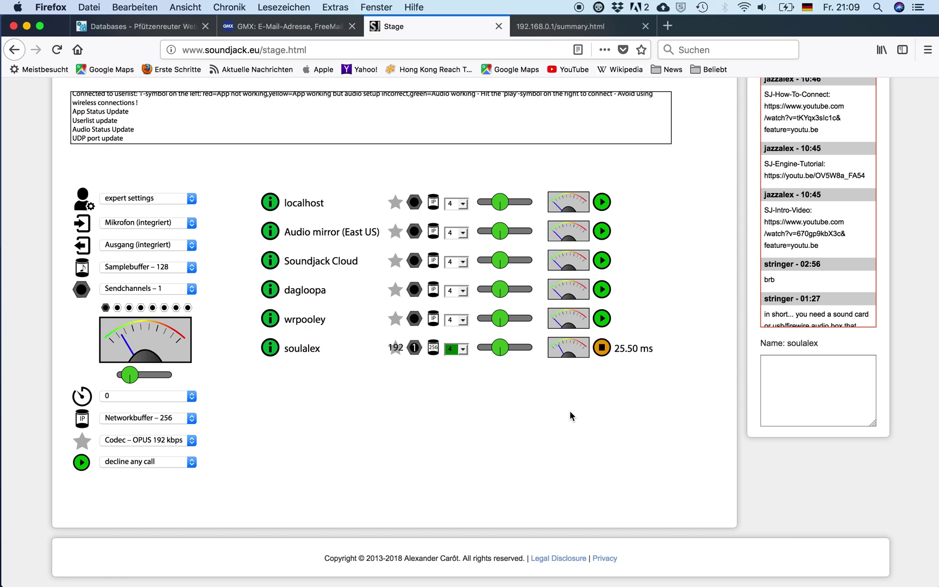
key(XF86AudioMute)
key(XF86AudioRaiseVolume)
key(XF86AudioRaiseVolume)
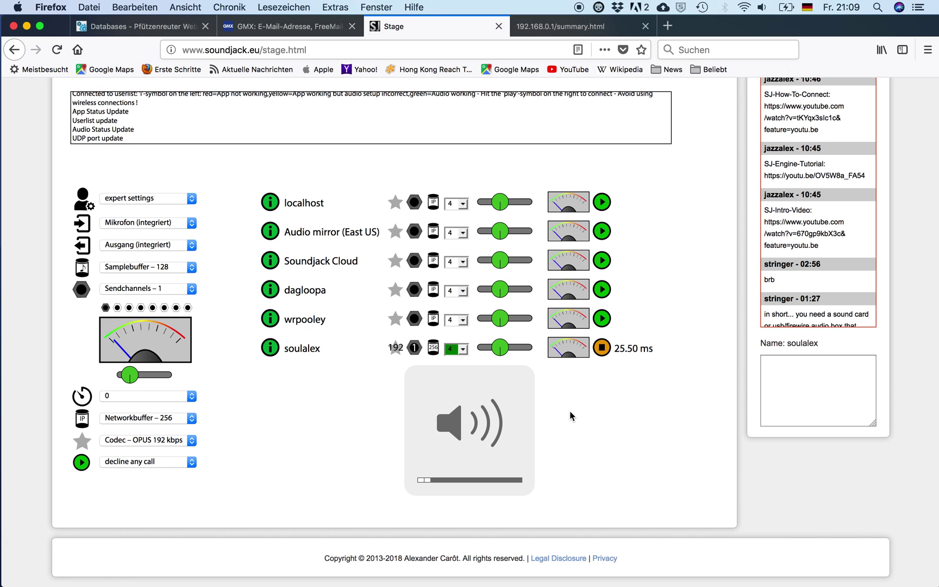
drag(501, 348, 491, 351)
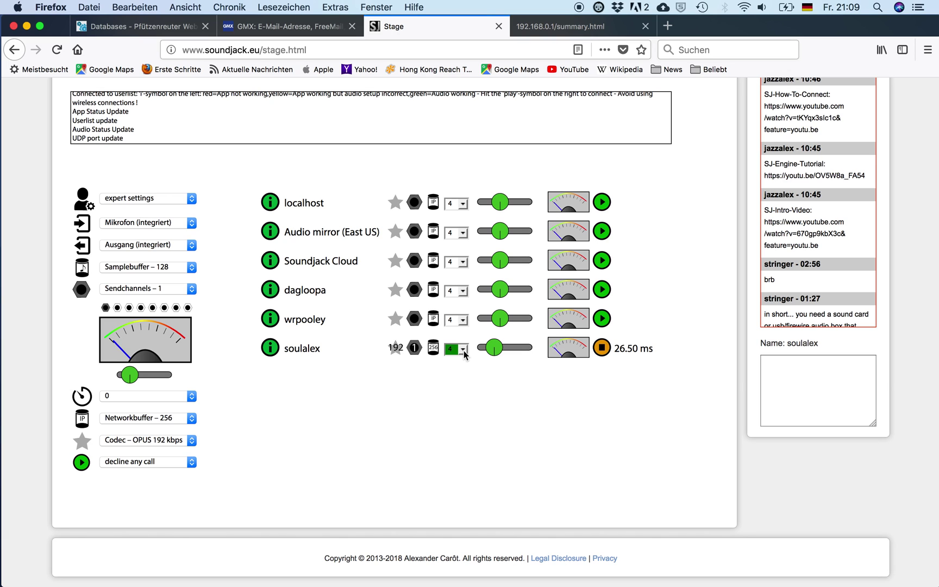
- Drop your own peer's buffer from 4 to 1 and Networkbuffer to 128, reaching about 5.50 ms
click(464, 350)
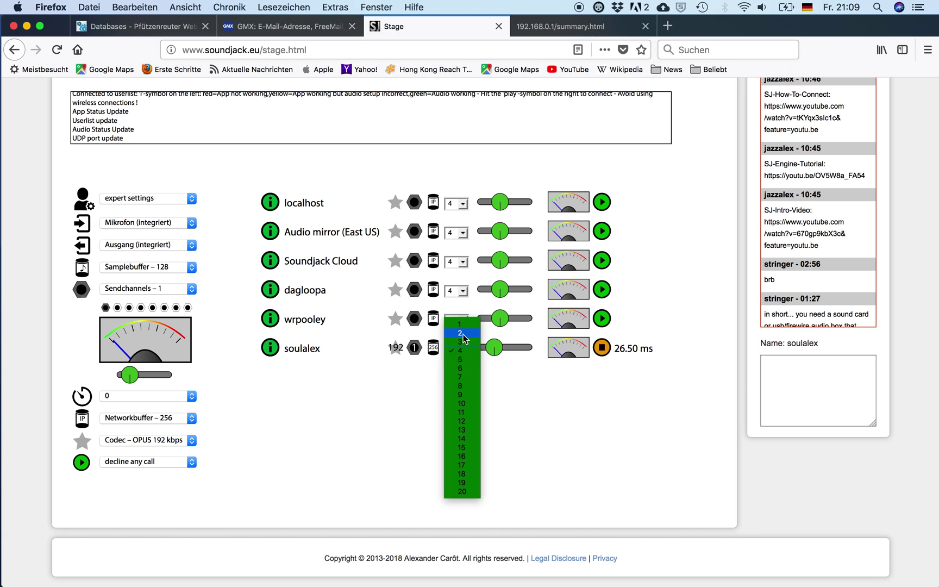
click(464, 334)
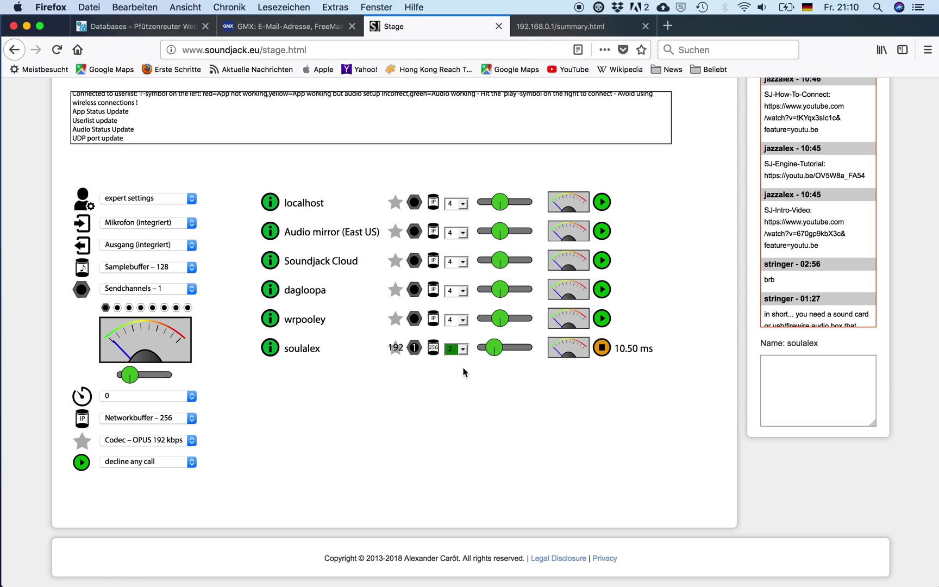
click(463, 350)
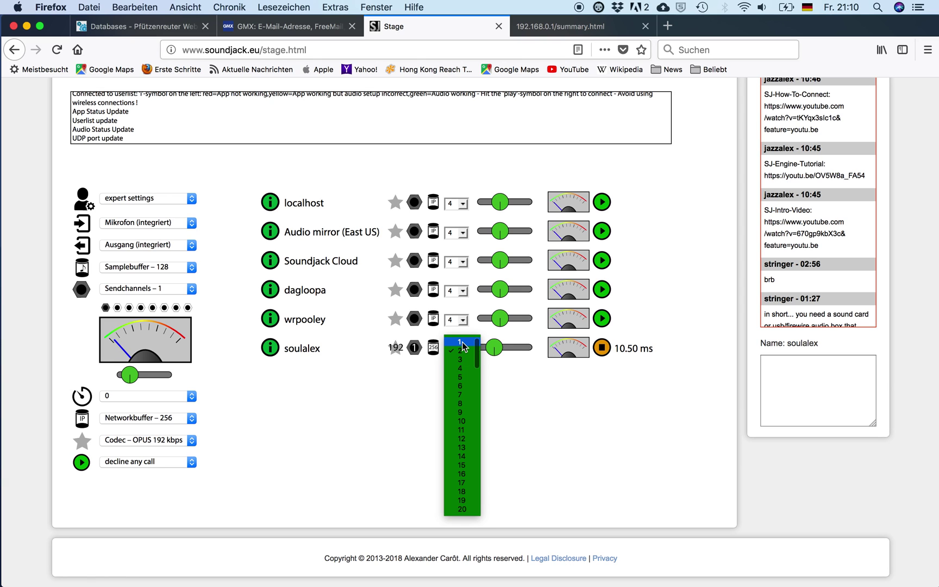
click(462, 342)
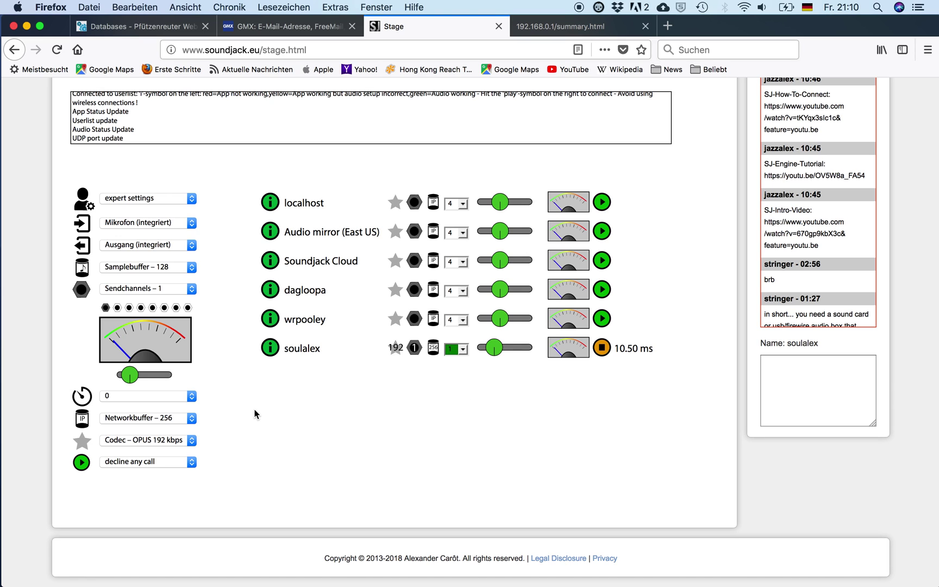
click(193, 420)
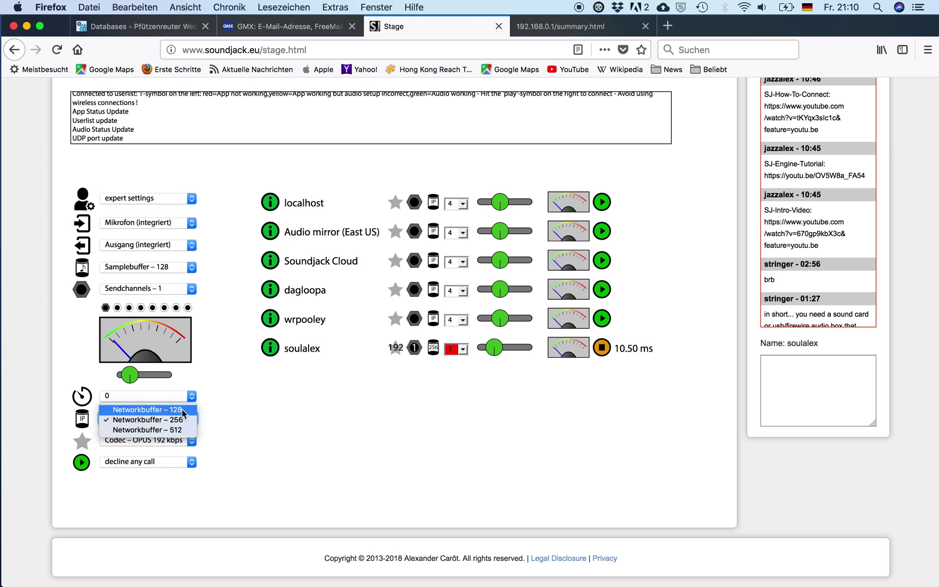
click(181, 409)
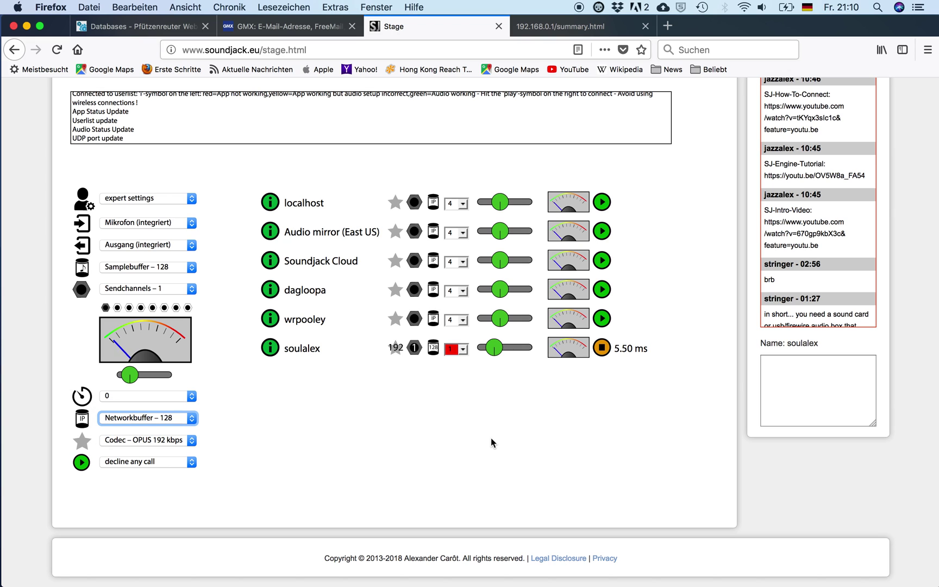
key(XF86AudioRaiseVolume)
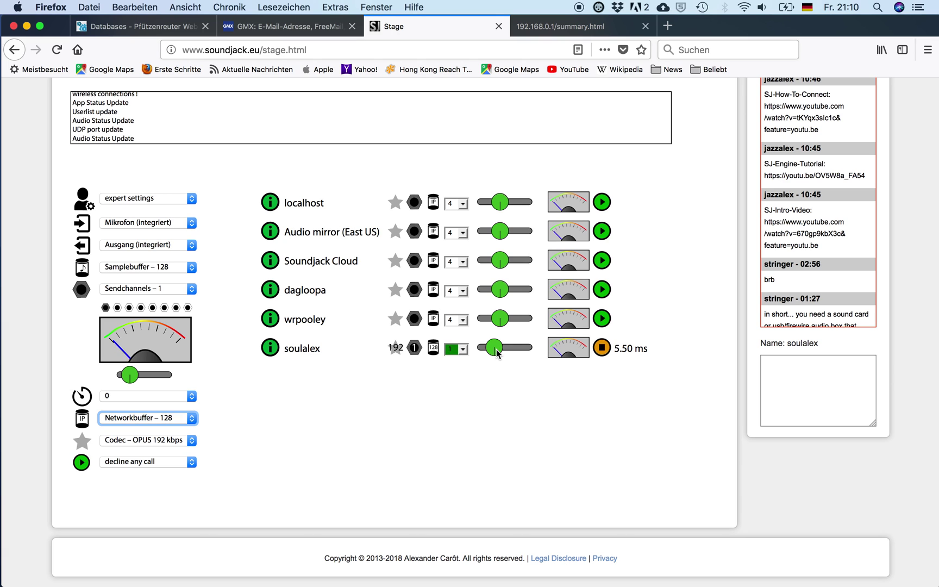
- Mute the system sound and nudge your own peer's level slider slightly to the left
key(XF86AudioMute)
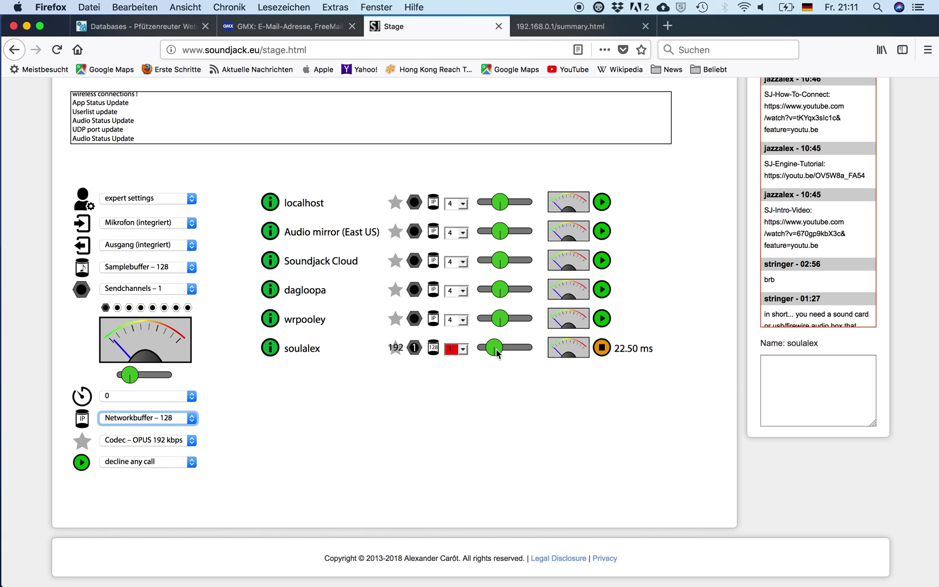
drag(497, 354, 488, 353)
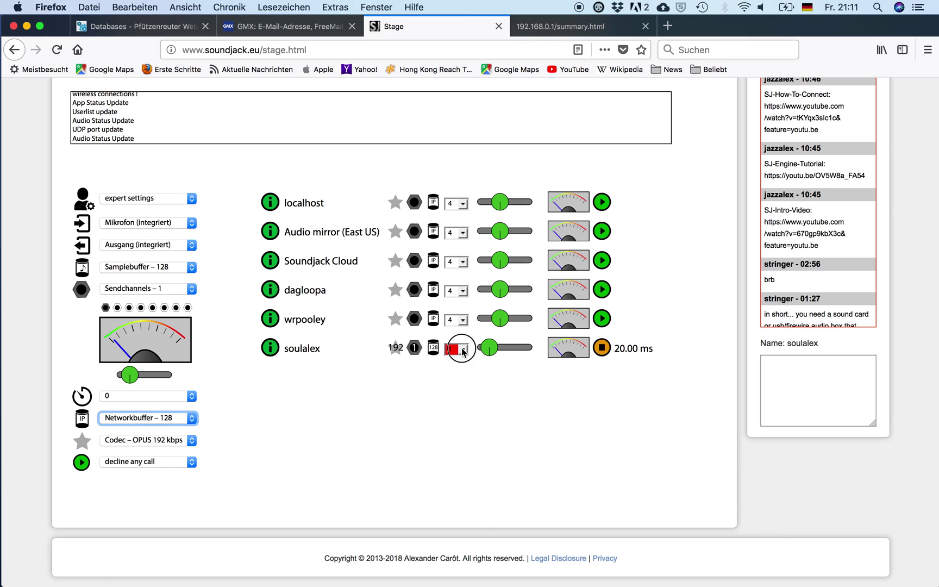
click(462, 350)
- Set your own peer's buffer to 18, then stop the test connection so a disconnect is logged
click(461, 503)
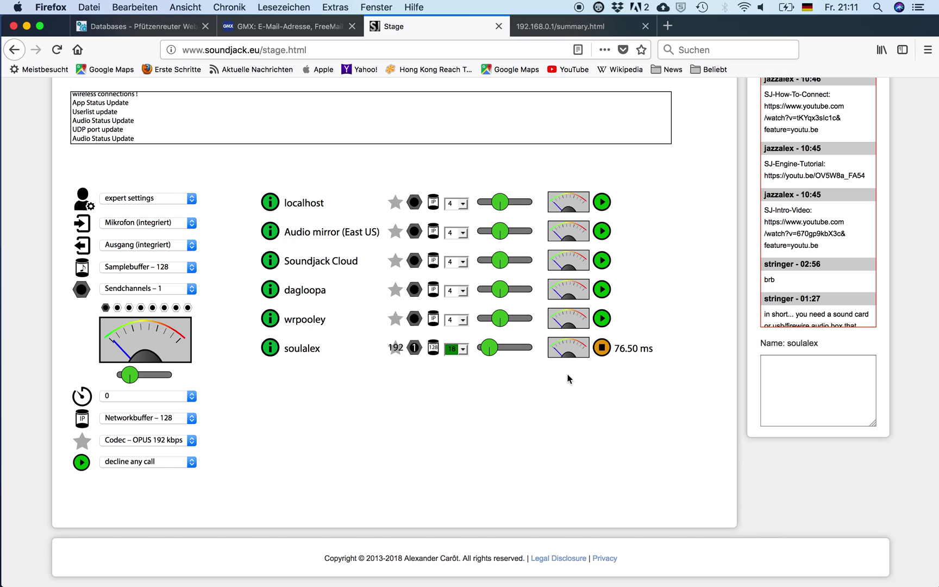
click(602, 351)
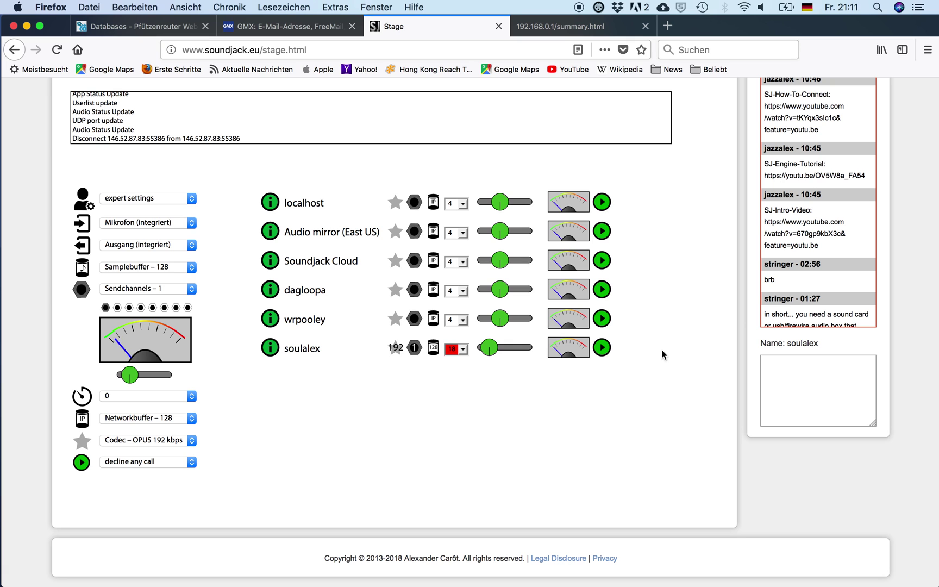
scroll(663, 354, up, 3)
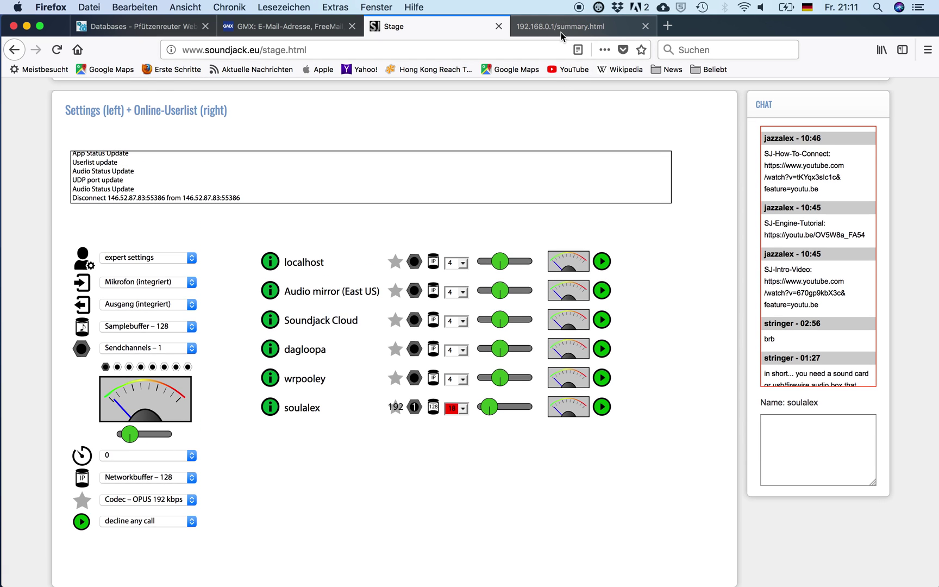
- In the router's Port Weiterleitung page, untick the UDP 50000 rule to 192.168.0.29 and apply
click(561, 32)
mouse_move(503, 125)
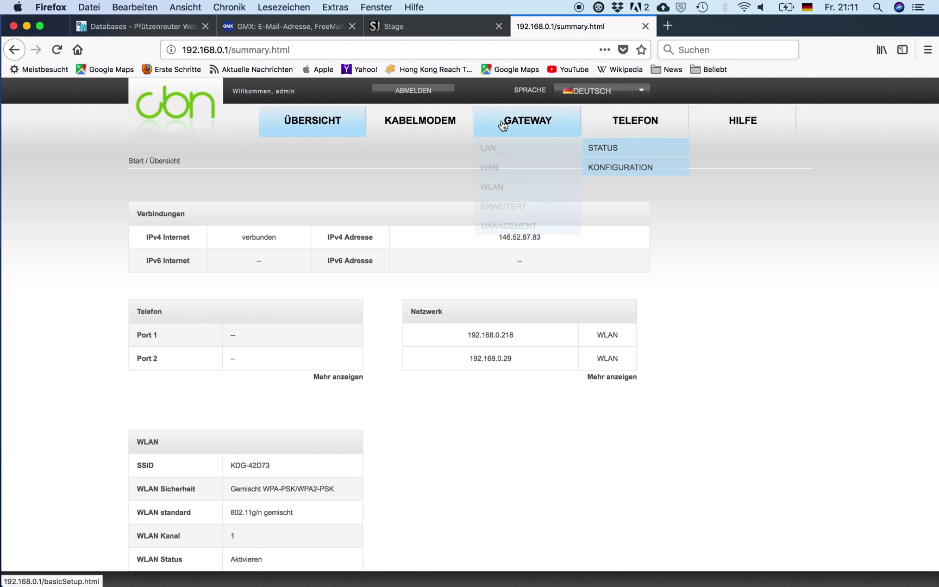
mouse_move(511, 208)
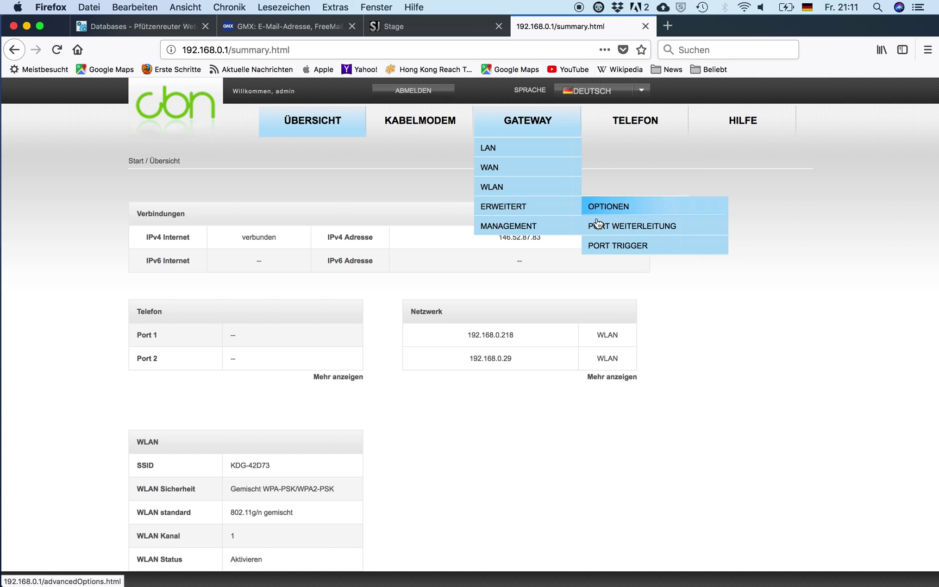
click(616, 228)
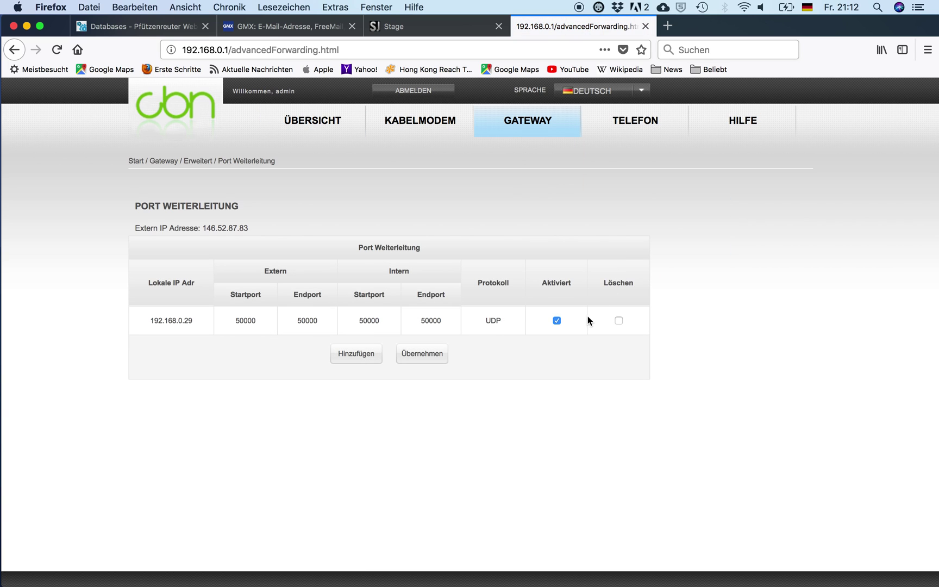
click(557, 320)
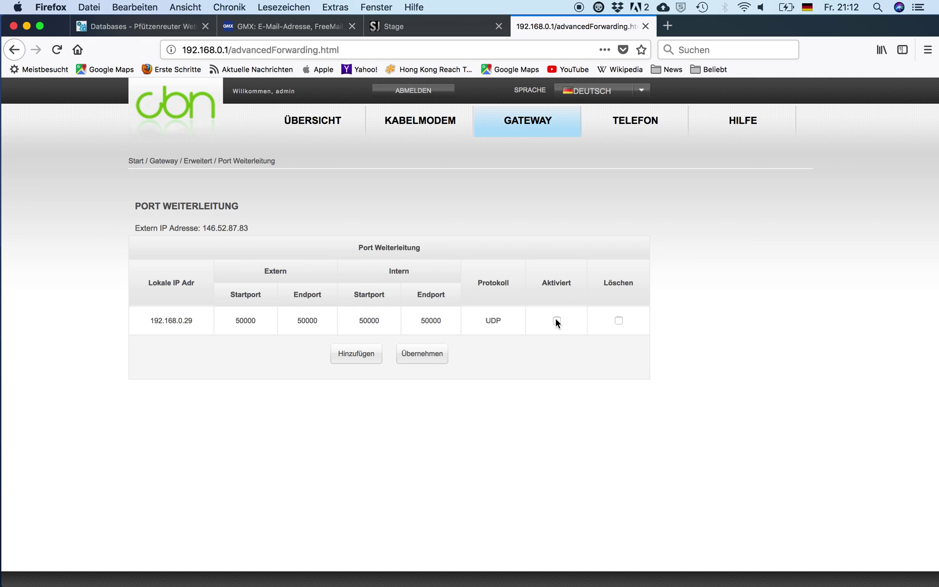
click(420, 354)
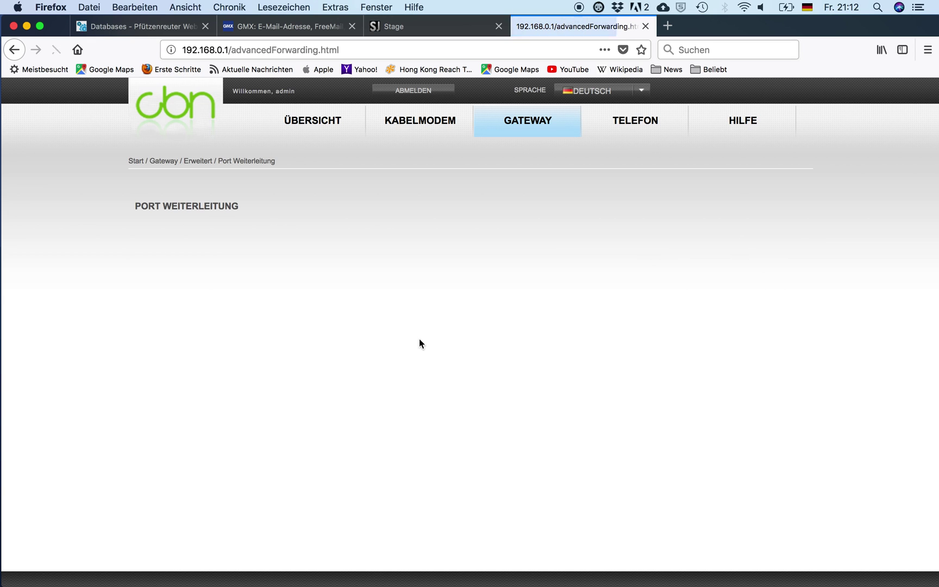
- Reload the SoundJack stage twice, dismissing the app-not-working warning each time
click(411, 22)
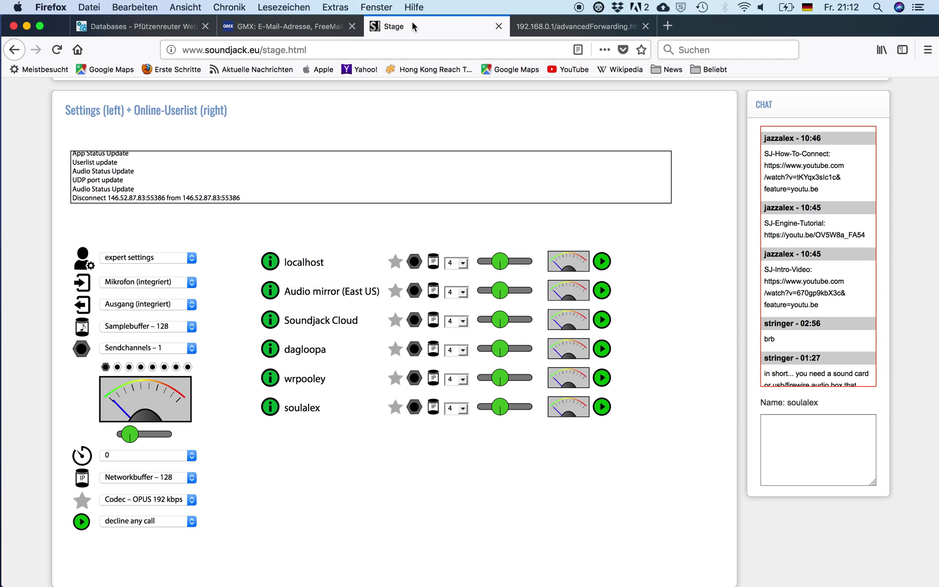
scroll(737, 295, up, 5)
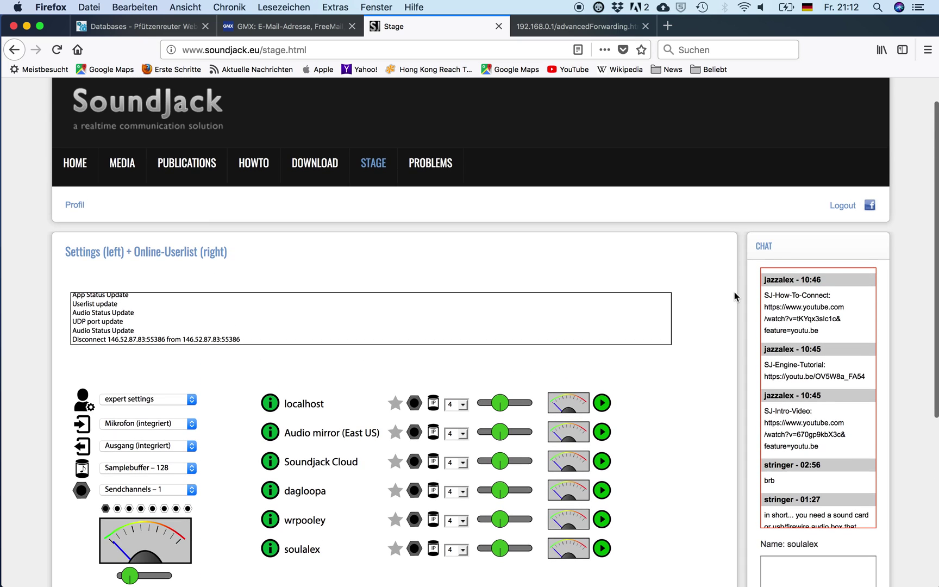
click(380, 164)
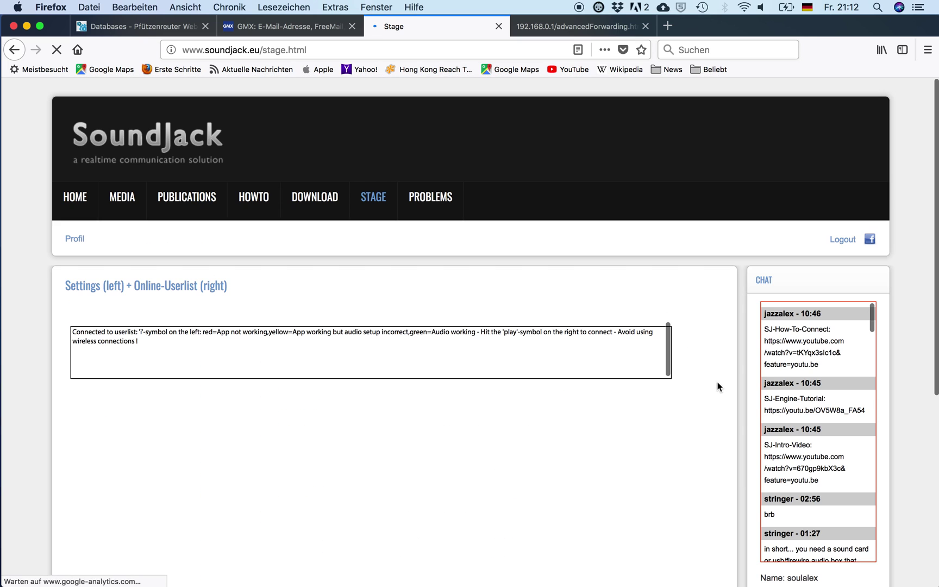
scroll(719, 390, down, 5)
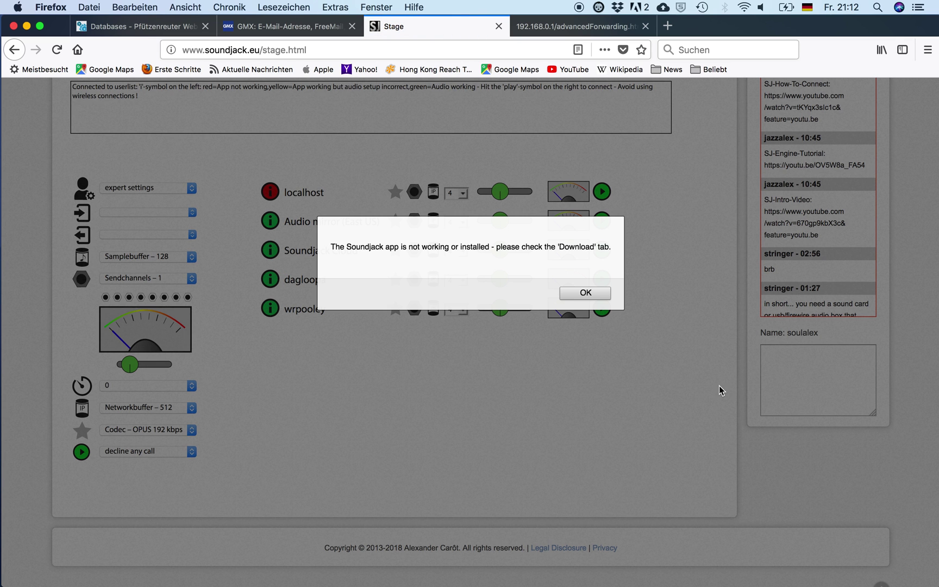
click(601, 294)
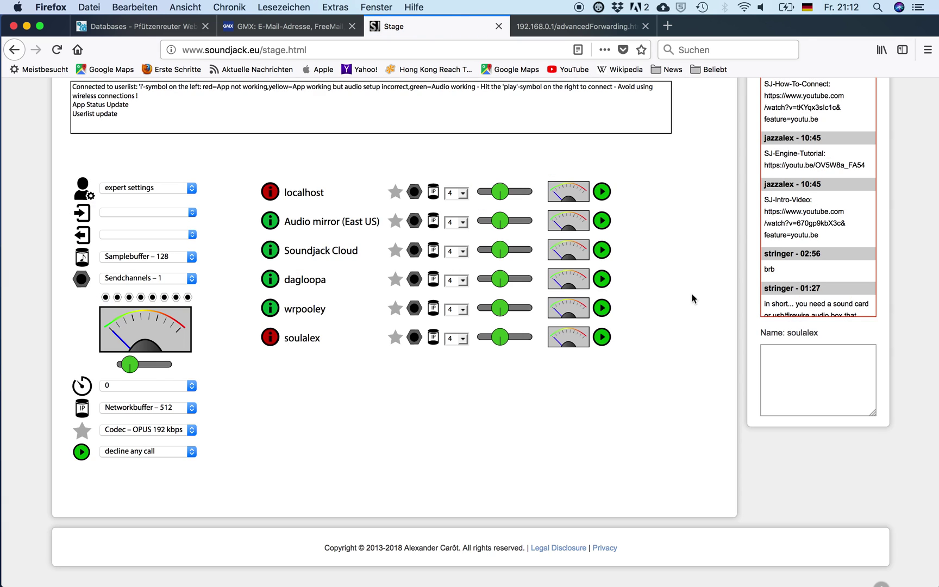
scroll(700, 254, up, 3)
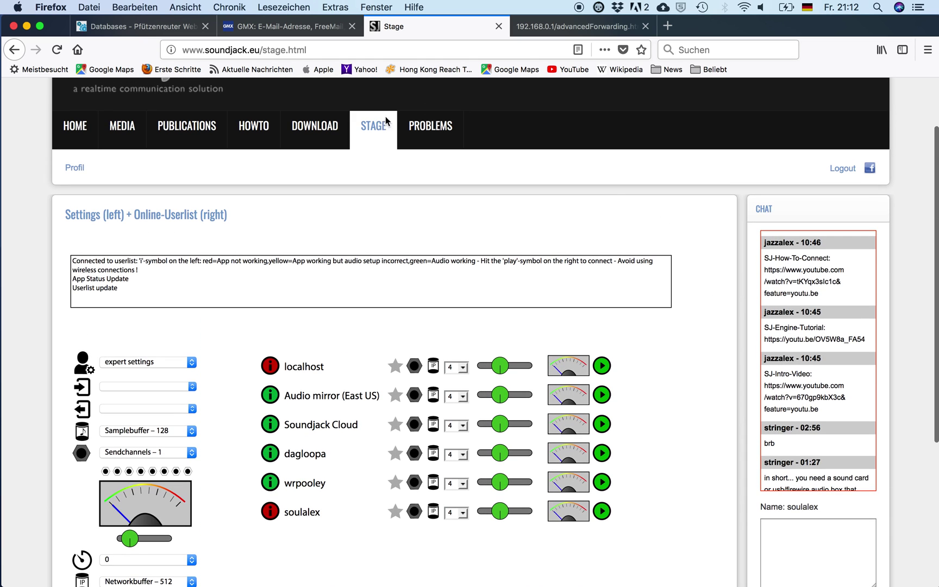
click(387, 121)
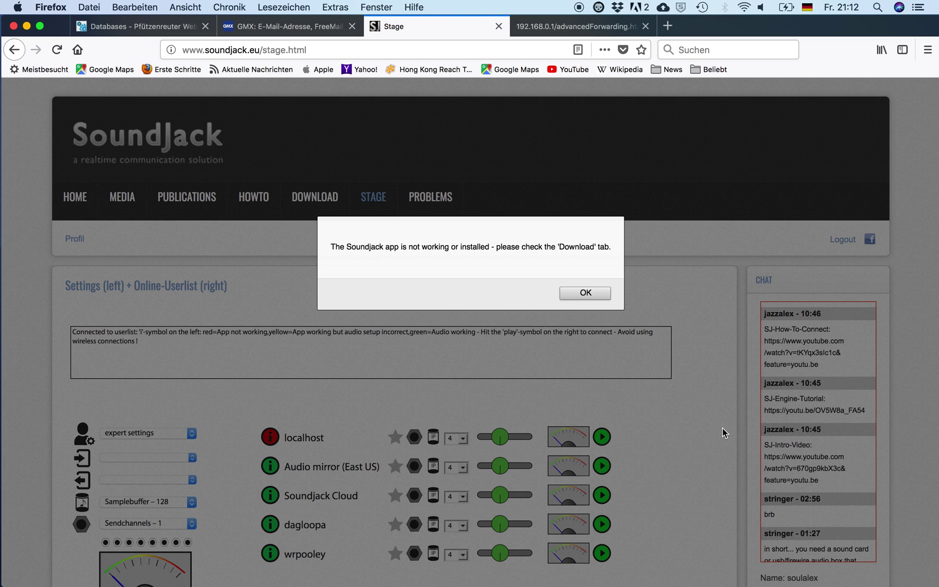
click(585, 292)
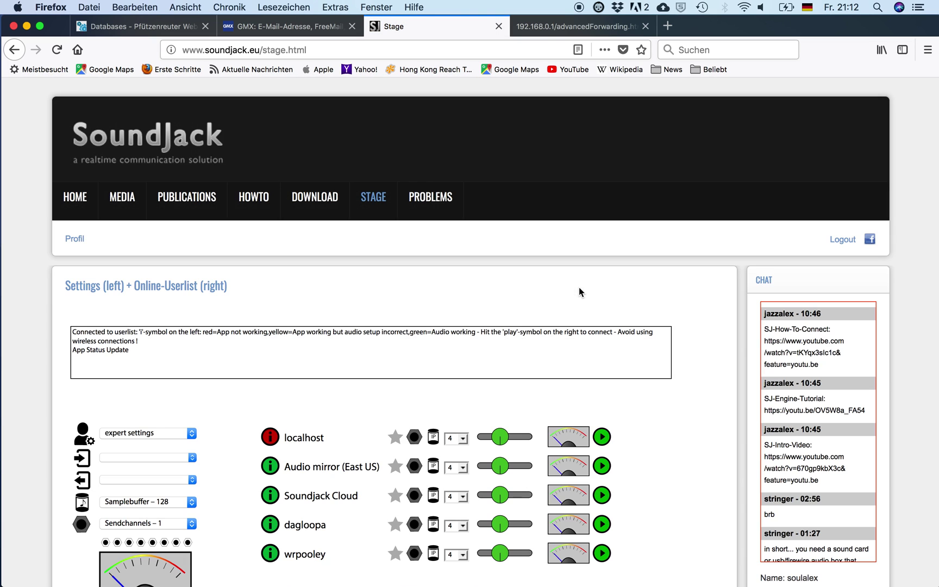
- Quit and relaunch the Soundjack app, then reload the stage to list the built-in devices
click(598, 7)
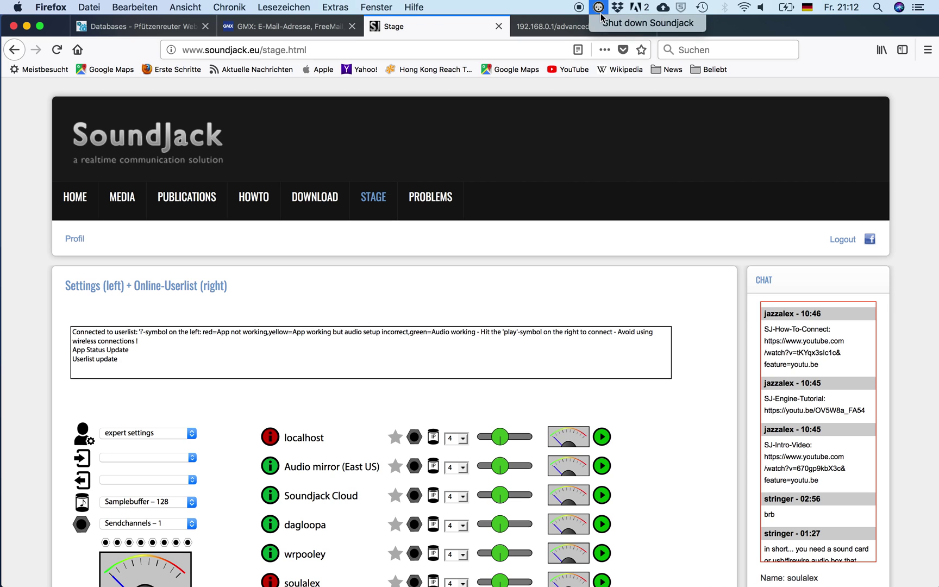
click(611, 24)
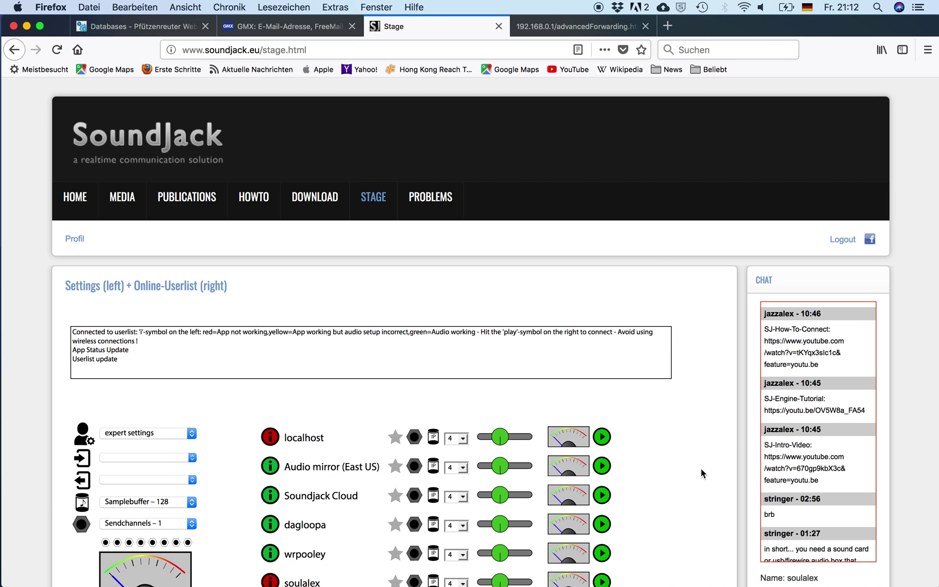
click(753, 581)
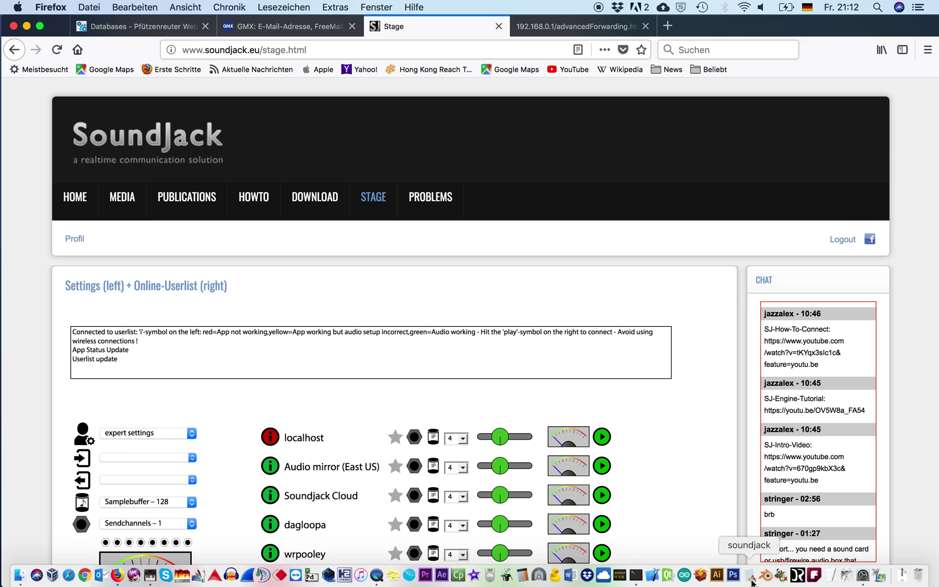
click(373, 196)
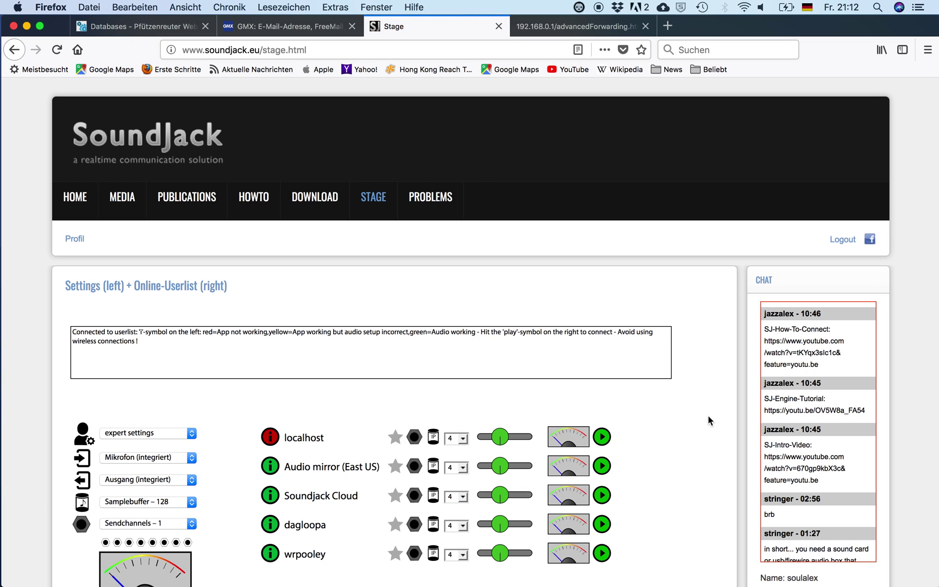
scroll(708, 416, down, 5)
scroll(708, 416, down, 4)
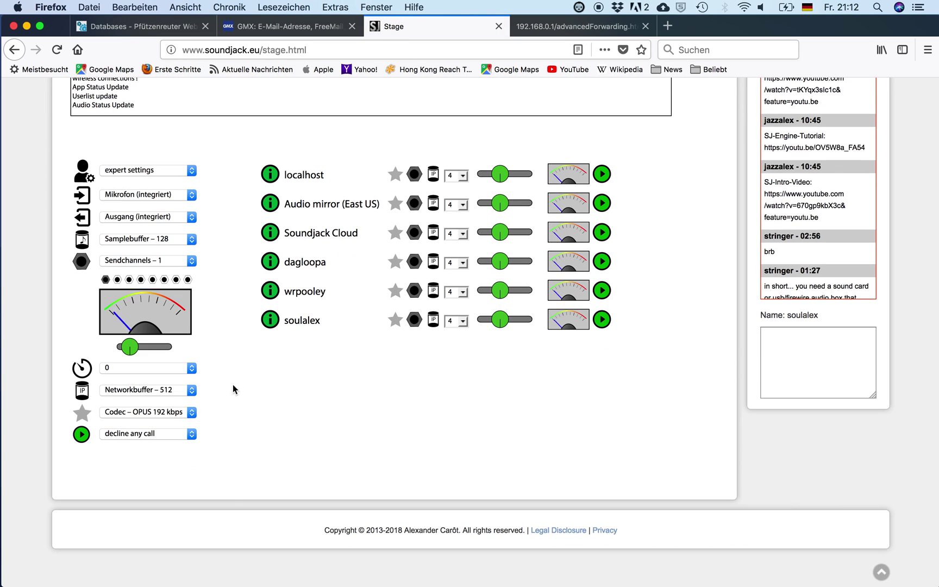
mouse_move(267, 328)
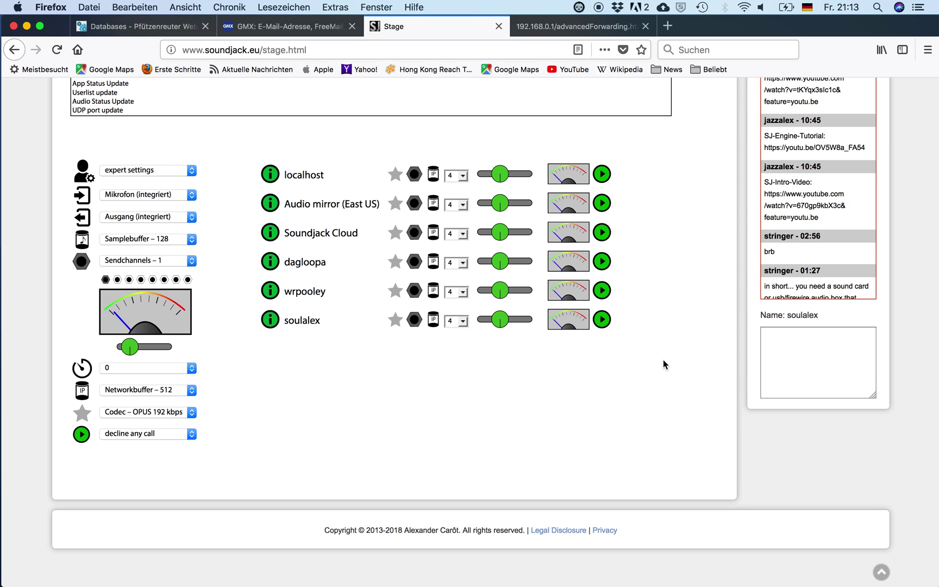
click(602, 321)
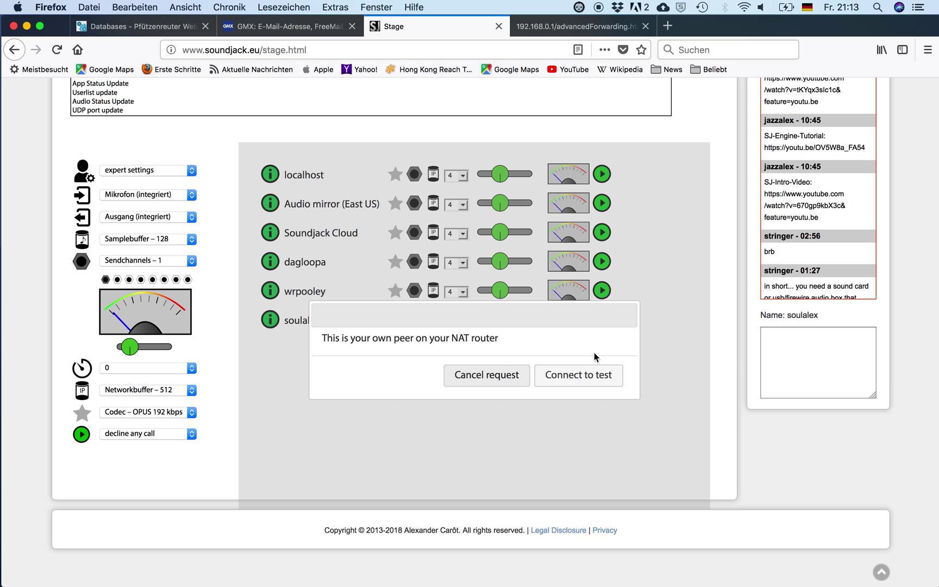
- Run 'Connect to test' for your own peer and let it fail after the port-change retries
click(596, 377)
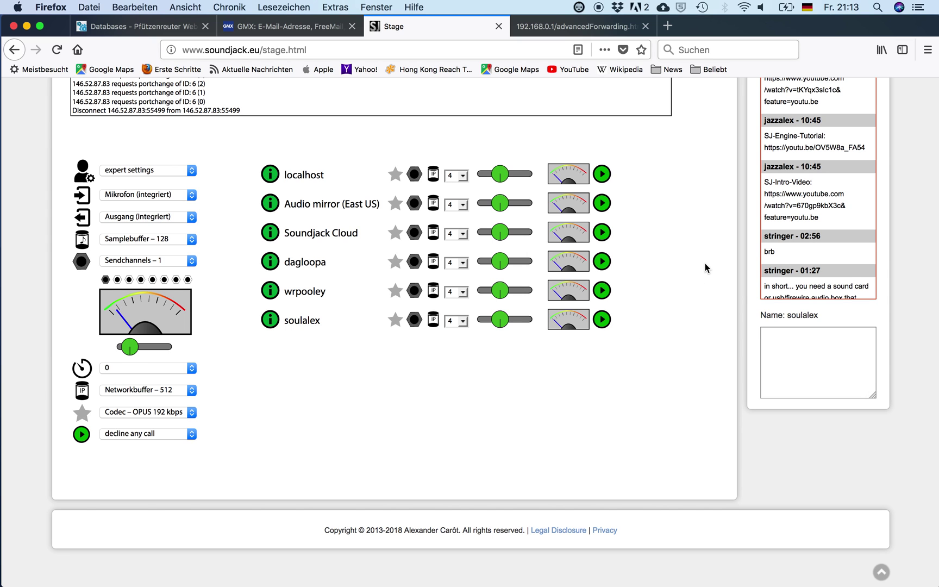
scroll(705, 265, up, 3)
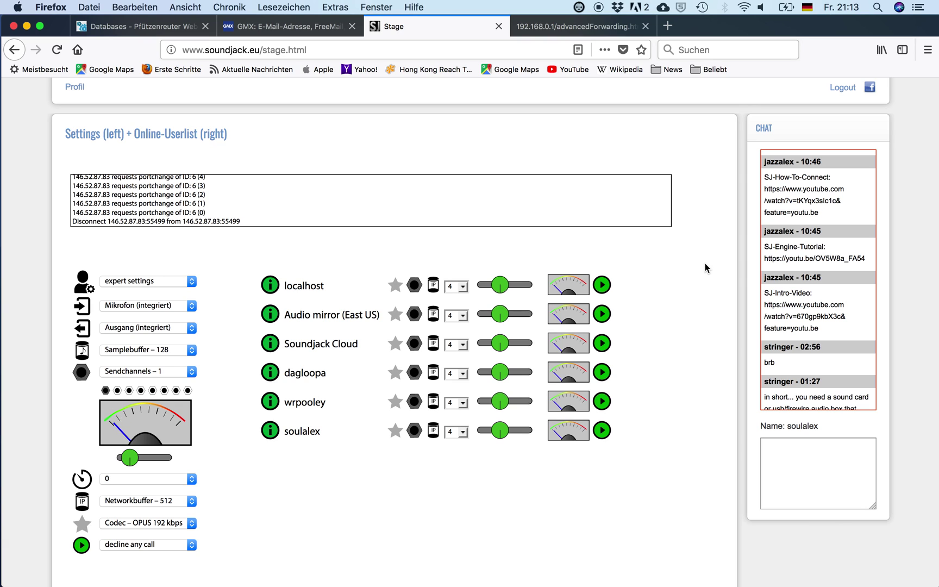
scroll(545, 519, down, 3)
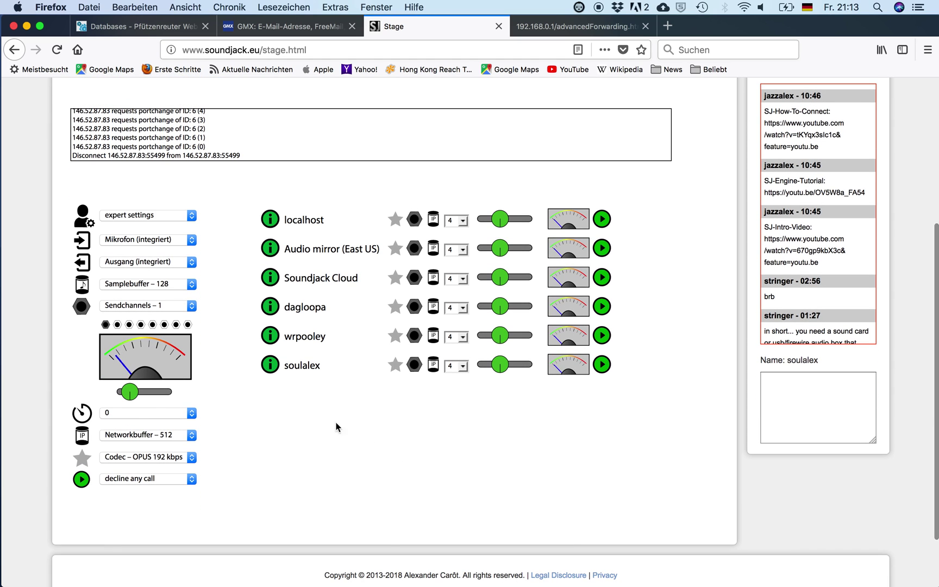
mouse_move(270, 373)
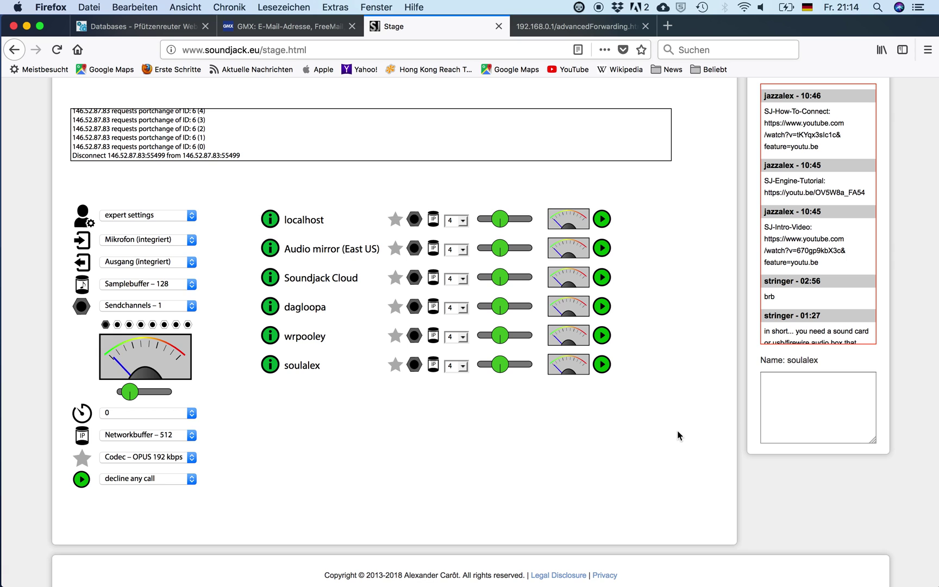
scroll(677, 431, up, 3)
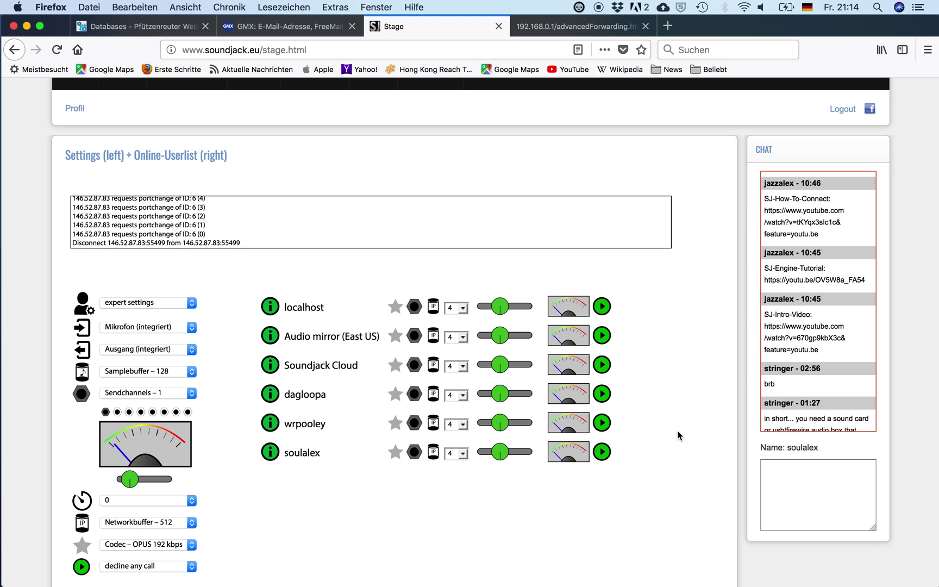
scroll(696, 392, up, 5)
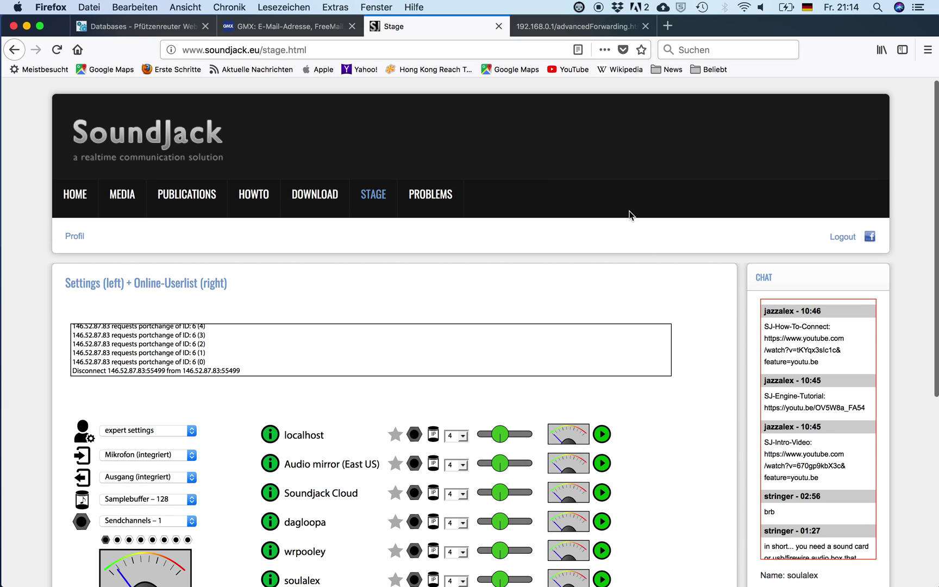